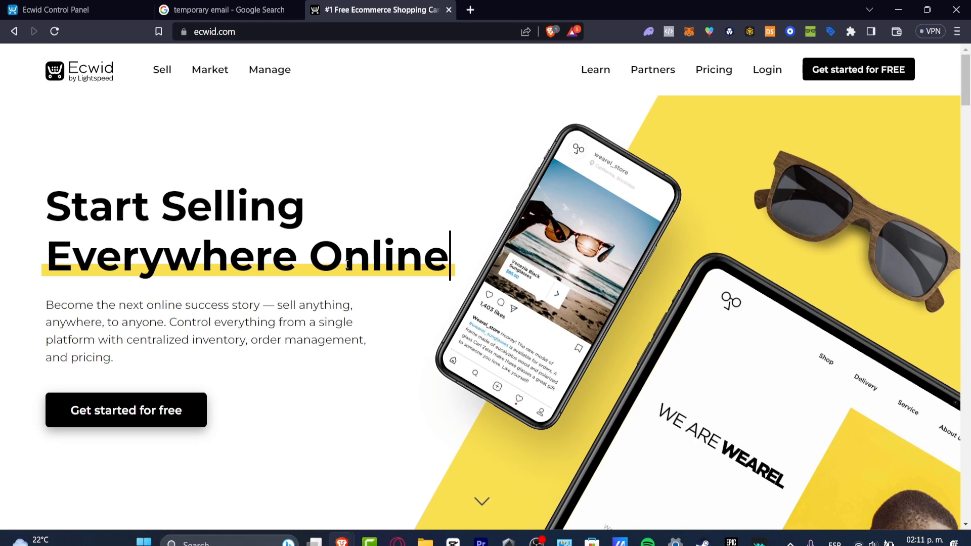
# Return to the Ecwid Control Panel tab to reach the company address registration step
pyautogui.click(126, 5)
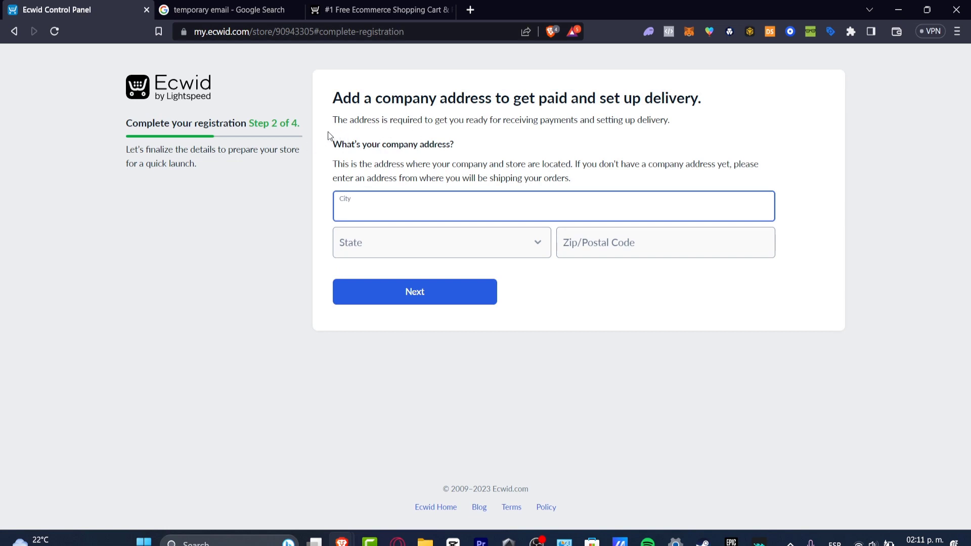
# Autofill the city and postal code from the saved address, set state to Ciudad de México, and continue
pyautogui.moveTo(405, 104); pyautogui.dragTo(530, 99)
pyautogui.click(489, 148)
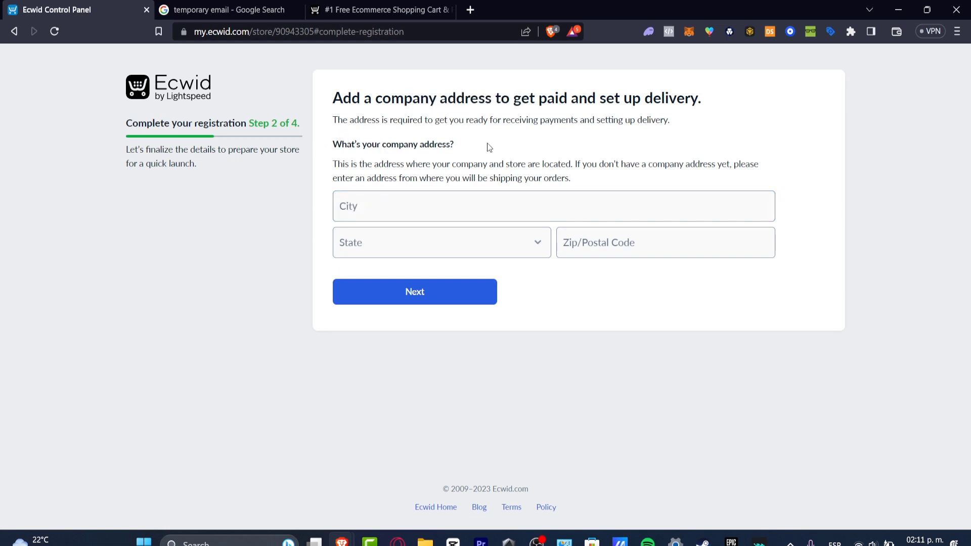
pyautogui.click(476, 213)
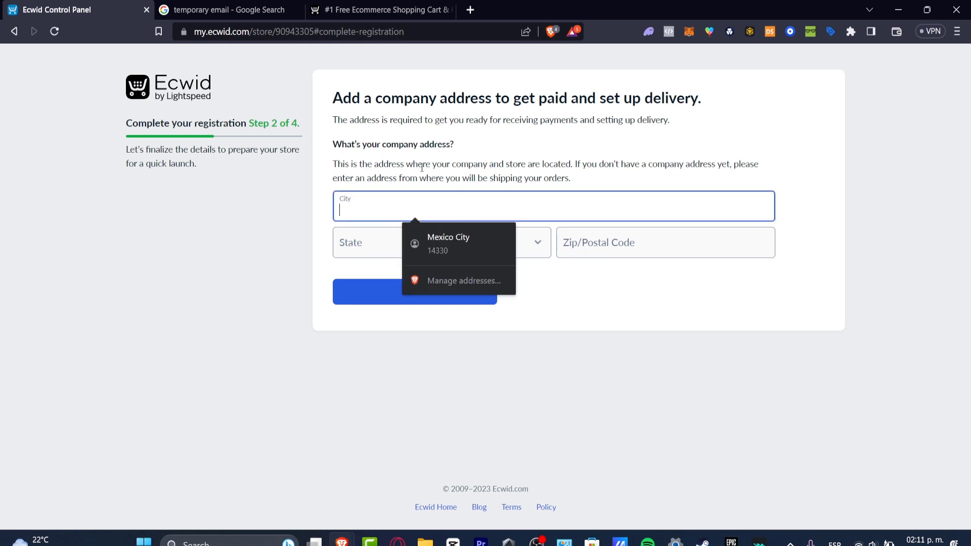
pyautogui.click(559, 151)
pyautogui.click(475, 211)
pyautogui.click(483, 236)
pyautogui.click(457, 244)
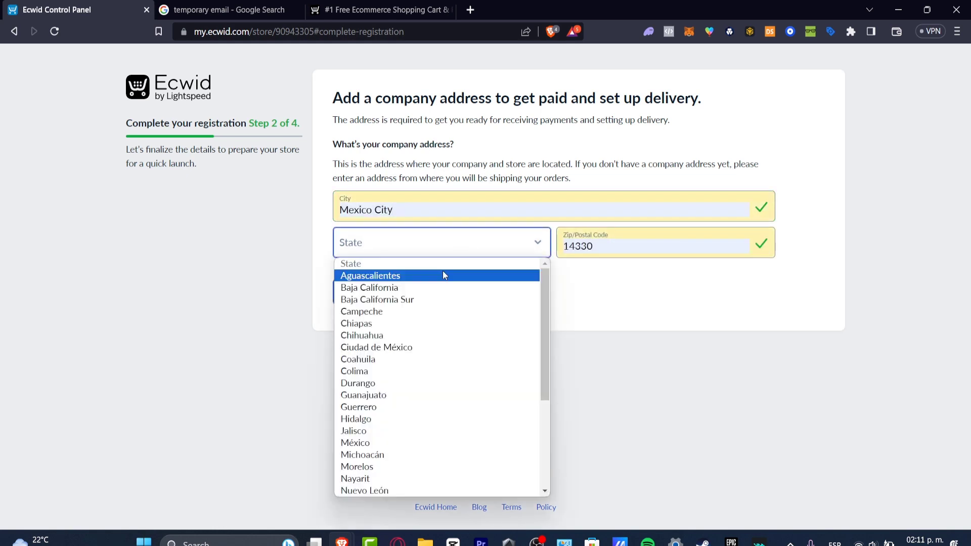
pyautogui.click(448, 344)
pyautogui.click(461, 300)
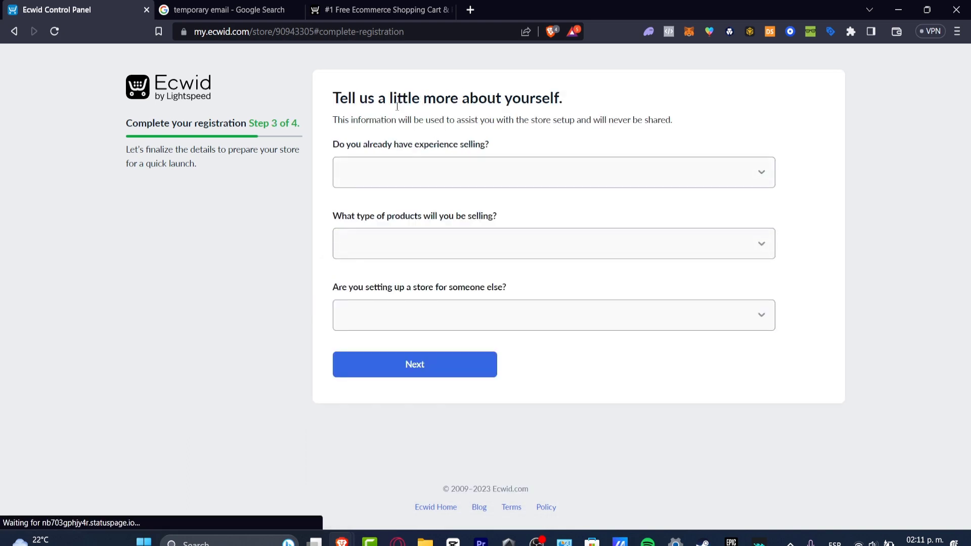
# Go over the step 3 questions on selling experience, product type and selling for someone else
pyautogui.moveTo(397, 107); pyautogui.dragTo(535, 122)
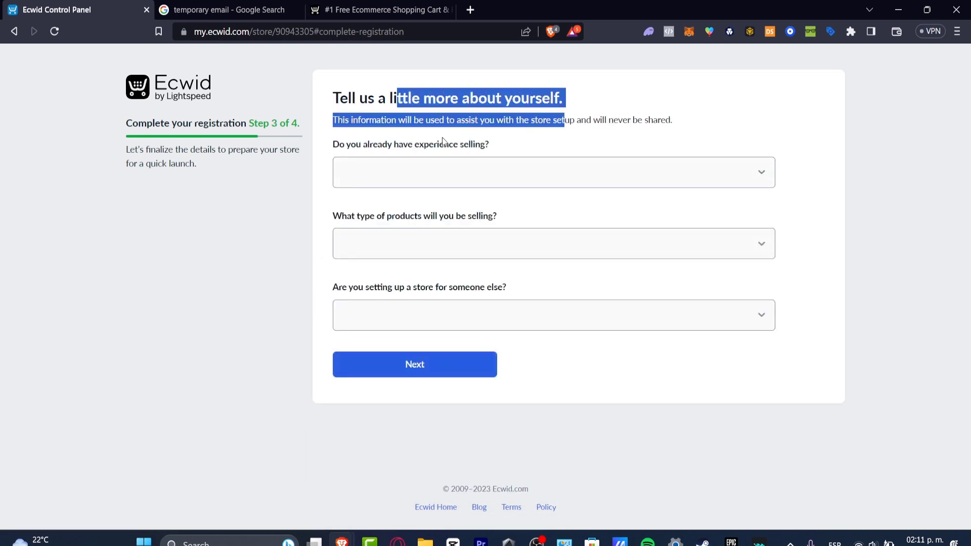
pyautogui.moveTo(443, 142); pyautogui.dragTo(512, 146)
pyautogui.moveTo(380, 215); pyautogui.dragTo(535, 215)
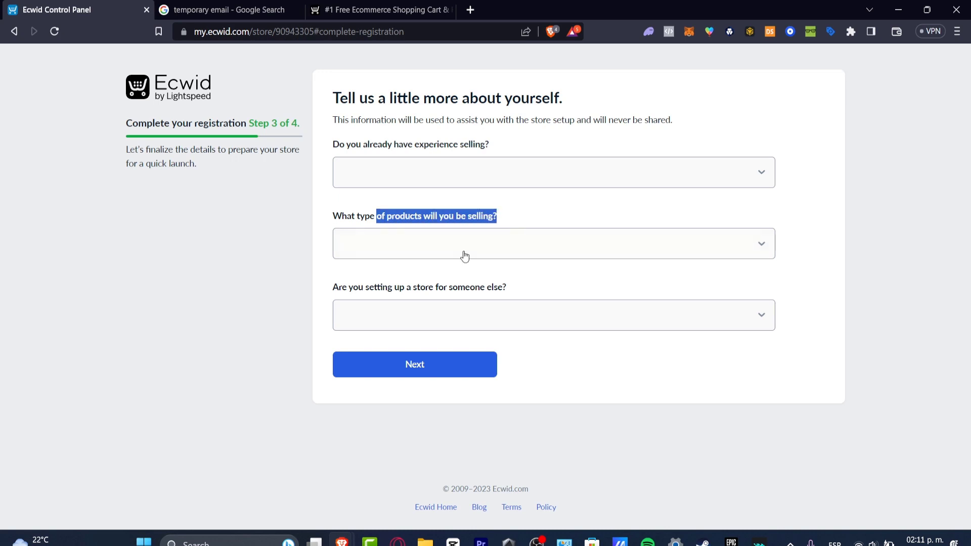
pyautogui.moveTo(388, 287); pyautogui.dragTo(514, 291)
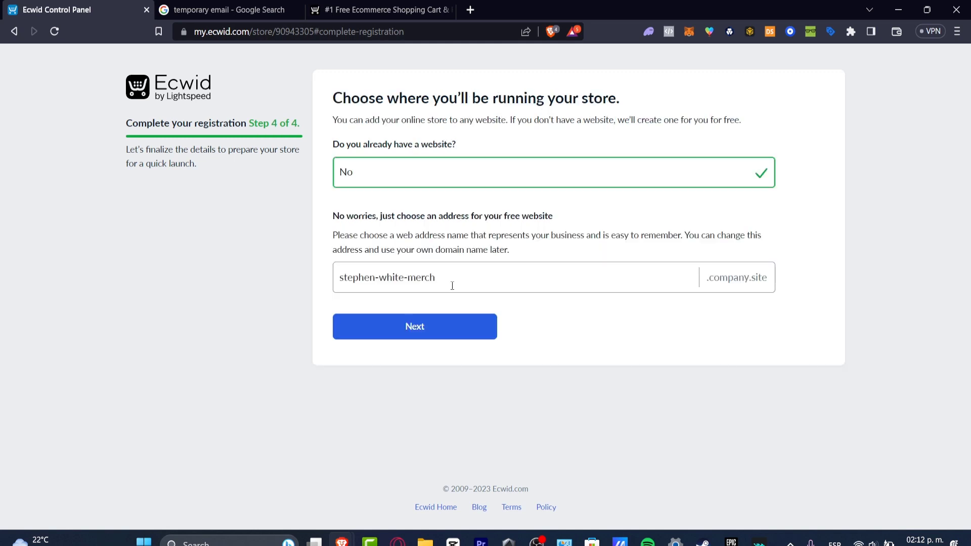
# Shorten the free address to sthwhtmerch.company.site, submit, and create the store on the free plan
pyautogui.click(451, 286)
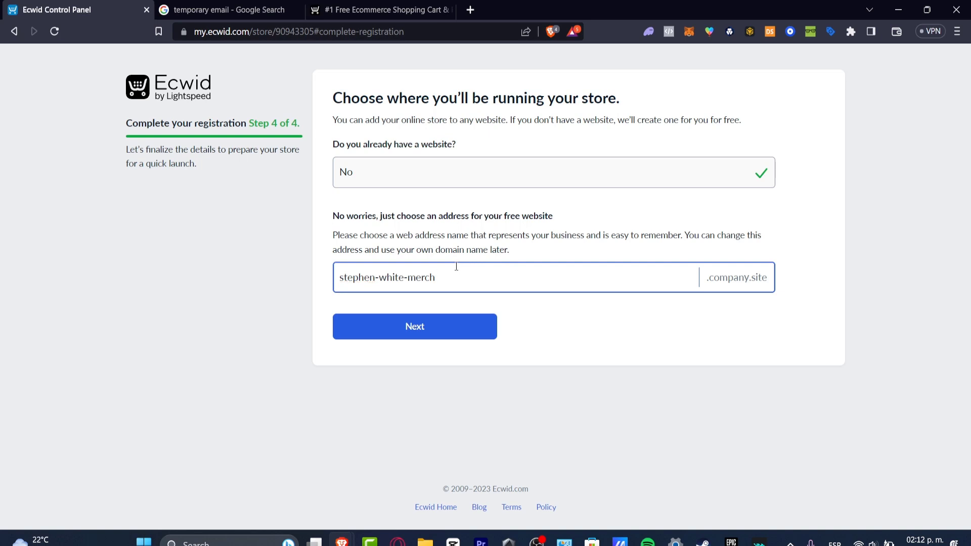
pyautogui.moveTo(424, 216); pyautogui.dragTo(586, 221)
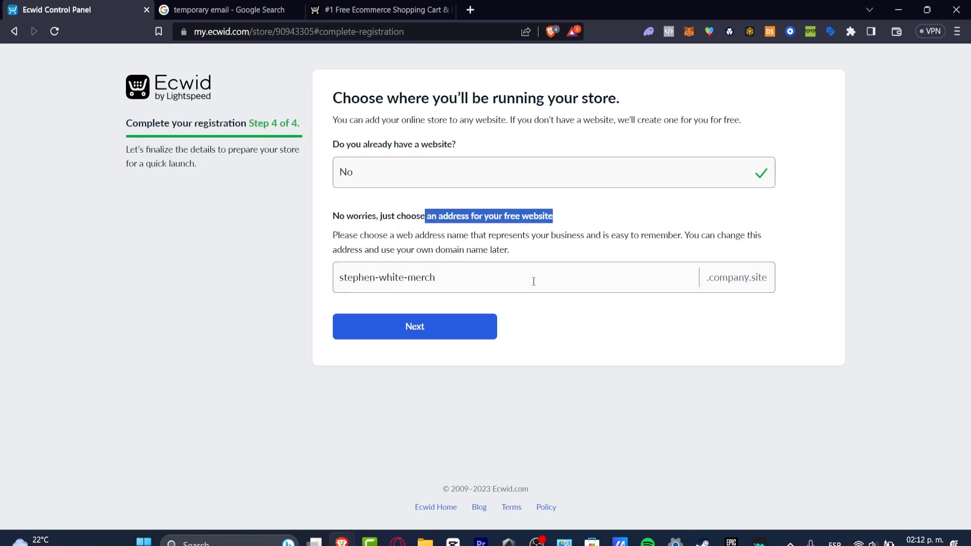
pyautogui.tripleClick(431, 277)
pyautogui.write('s')
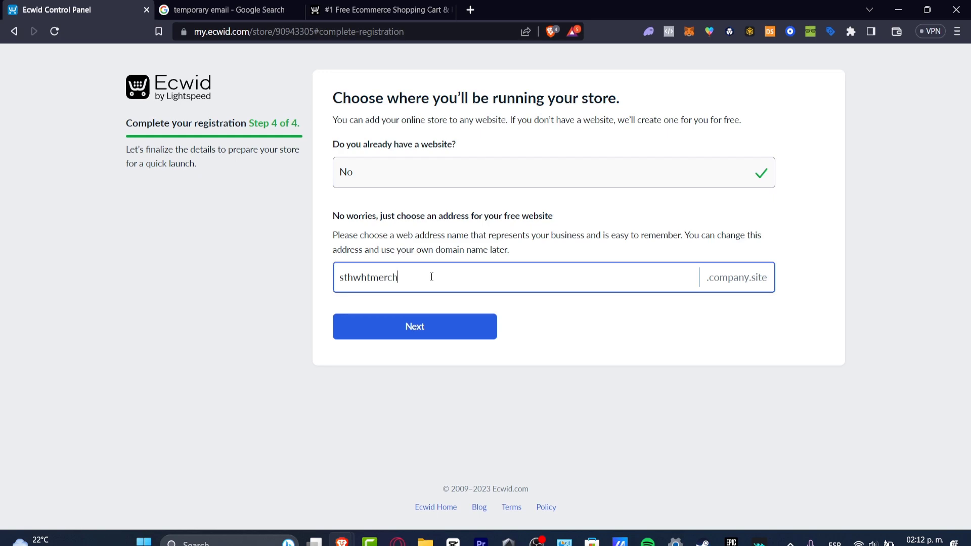
pyautogui.click(741, 294)
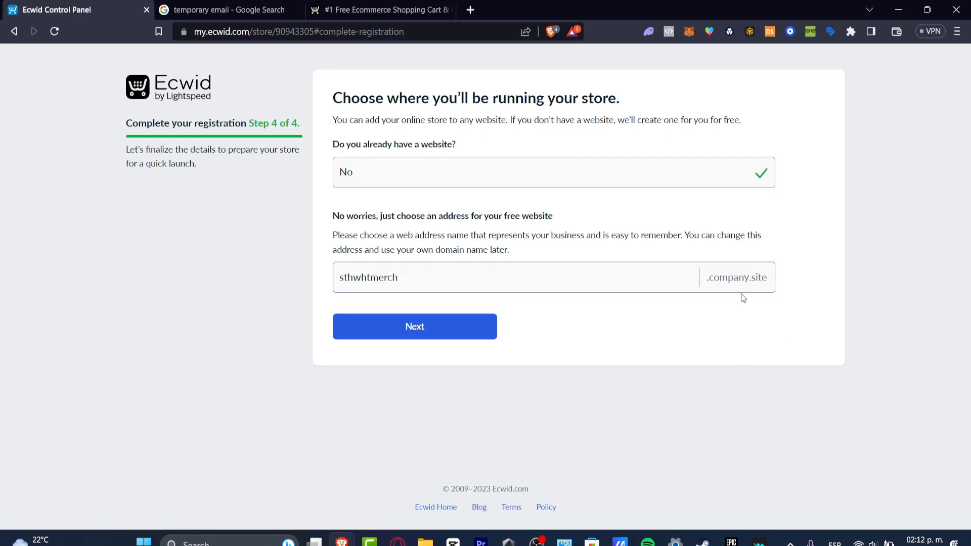
pyautogui.click(468, 332)
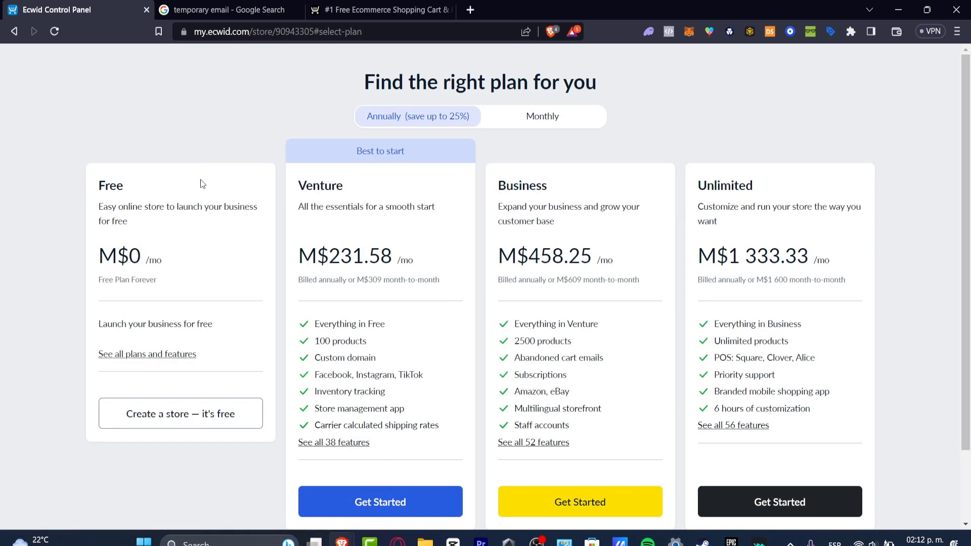
pyautogui.click(203, 423)
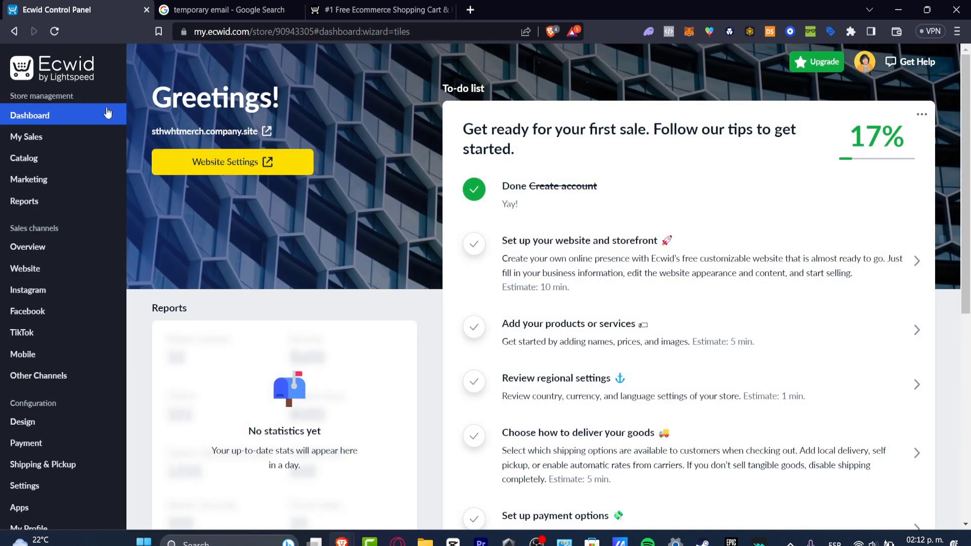
# Scroll the dashboard to the to-do list at 17%, with only 'Create account' done
pyautogui.moveTo(71, 137)
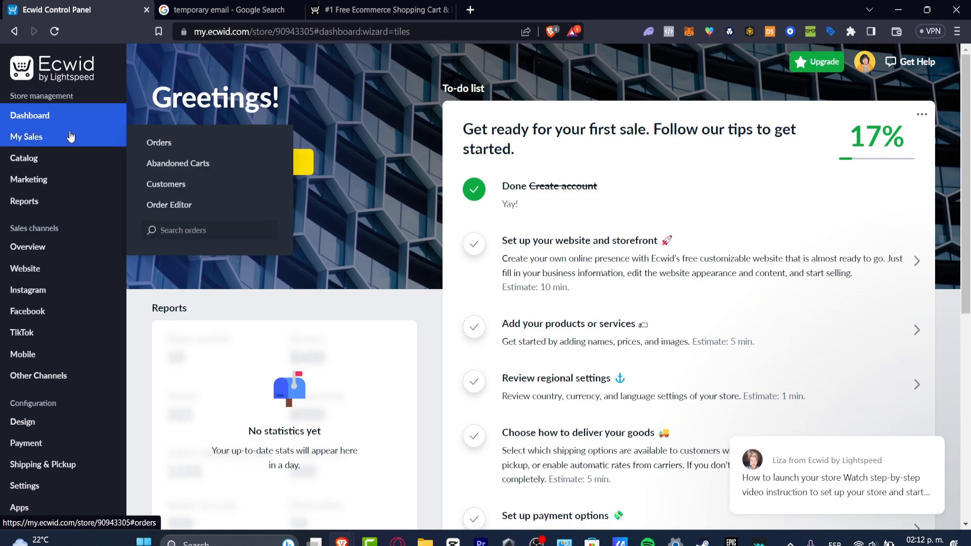
pyautogui.moveTo(79, 160)
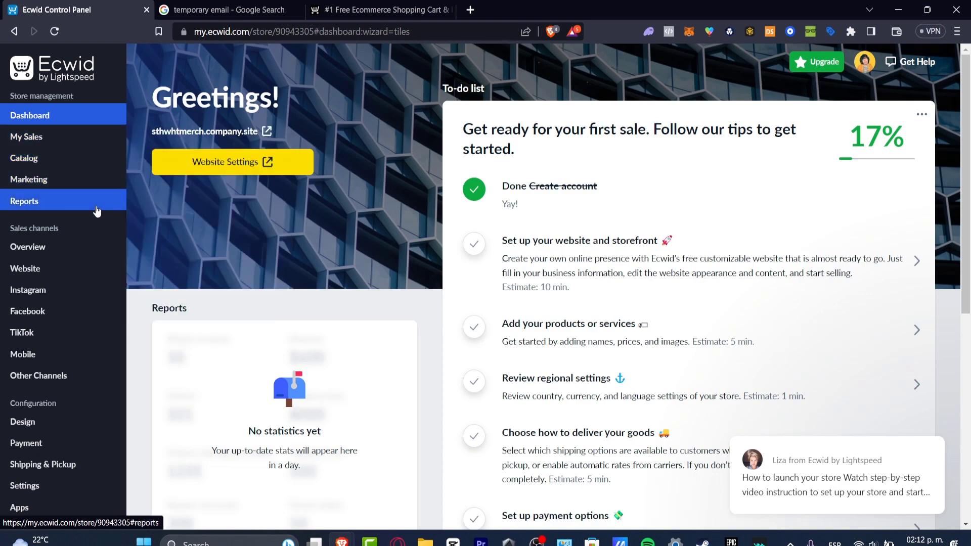
pyautogui.scroll(-8, 72, 392)
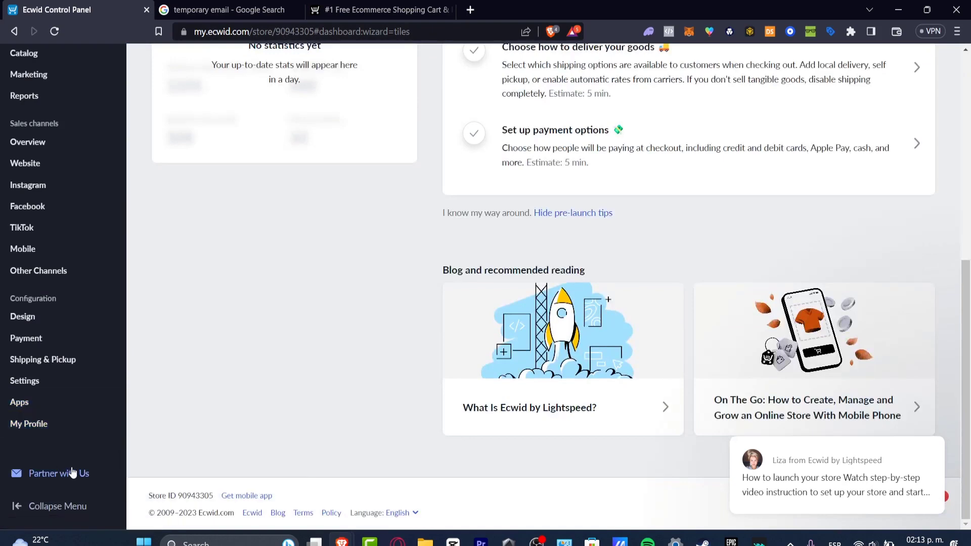
pyautogui.scroll(10, 53, 399)
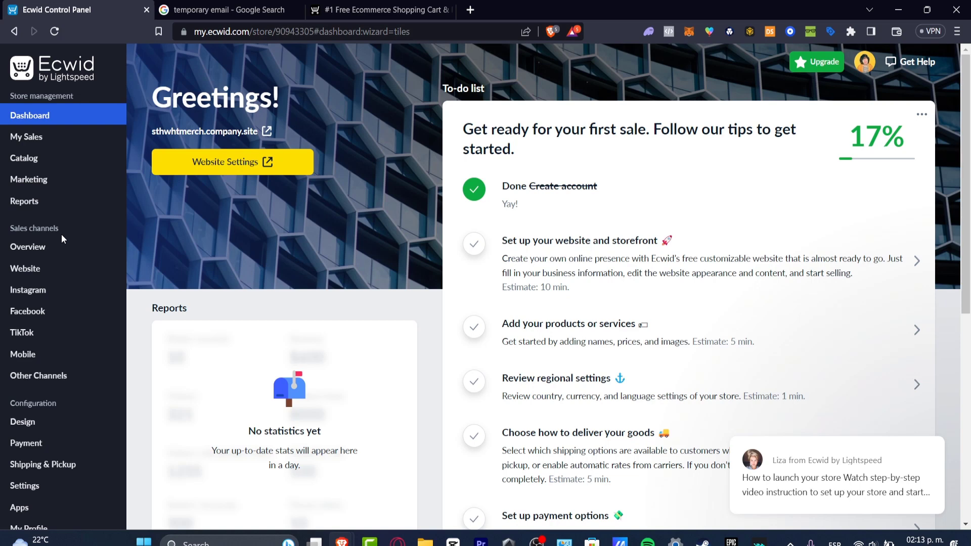
pyautogui.moveTo(61, 270)
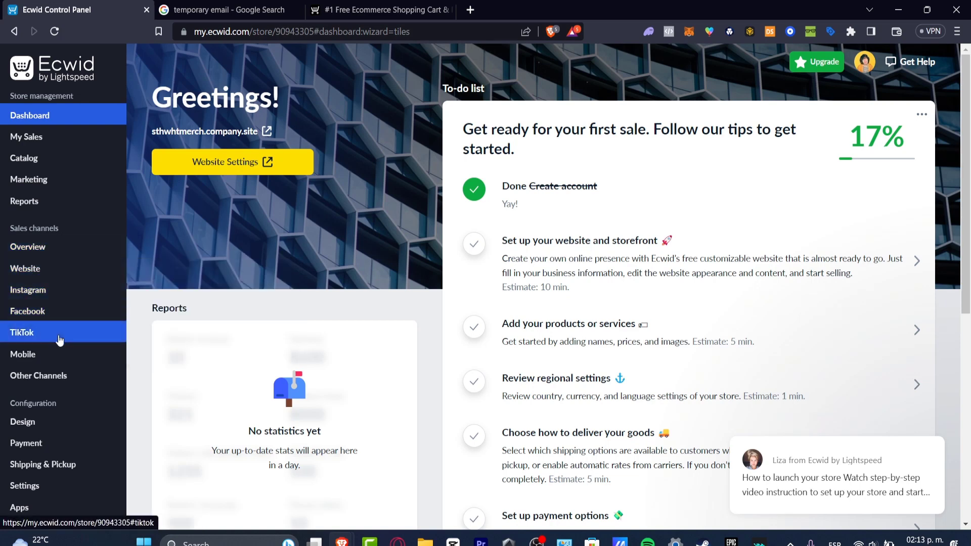
pyautogui.scroll(-4, 66, 290)
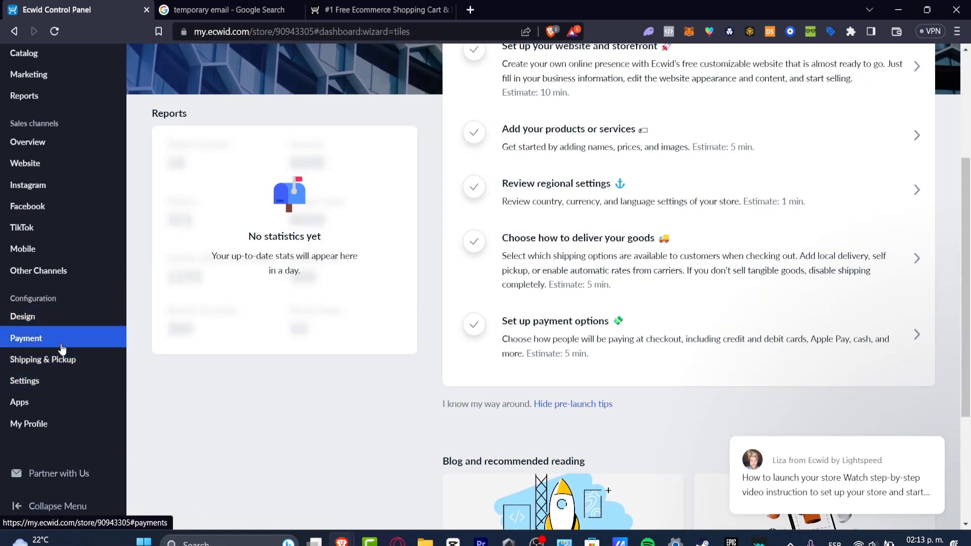
pyautogui.moveTo(73, 386)
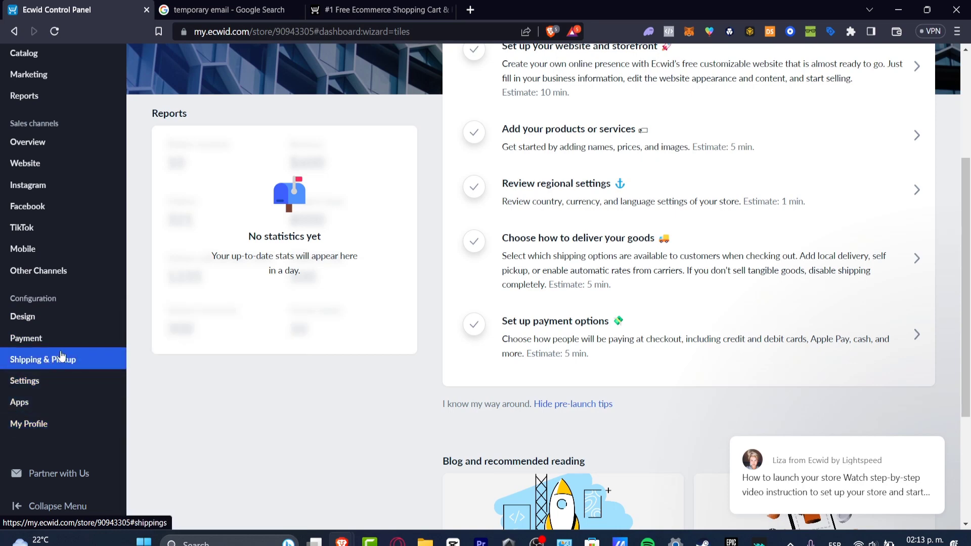
pyautogui.scroll(-5, 59, 354)
pyautogui.scroll(10, 58, 350)
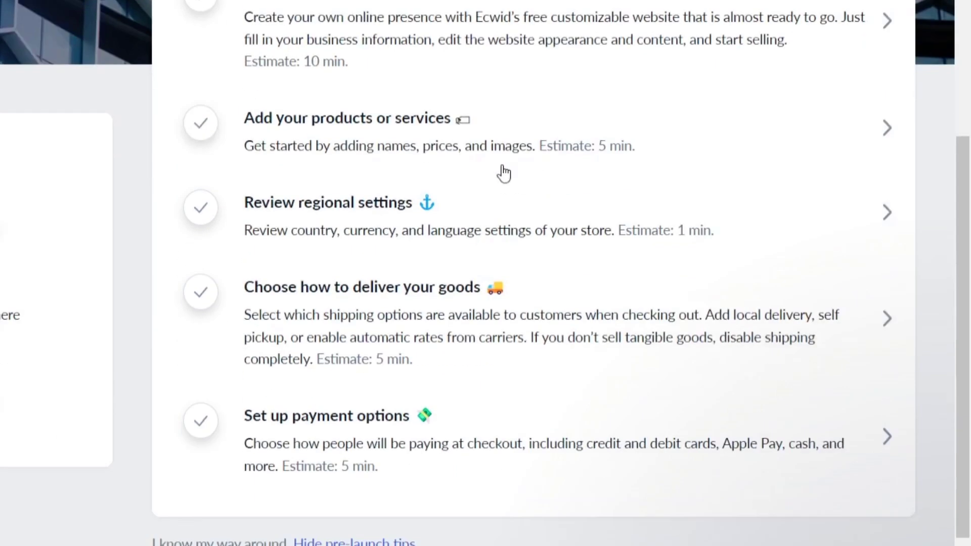
# Scroll past designs like Ignite and Thunder Line to the Cheeese template card
pyautogui.scroll(-5, 500, 173)
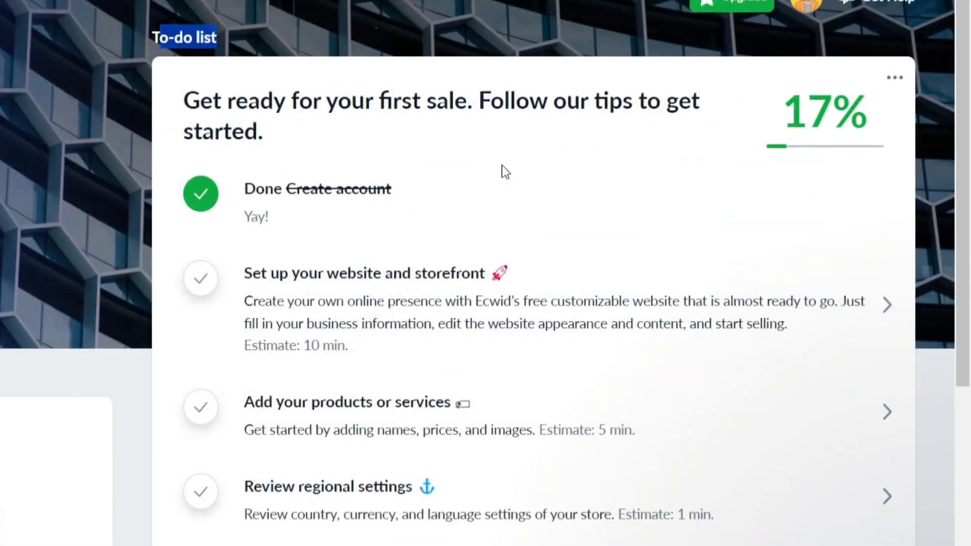
pyautogui.moveTo(267, 191); pyautogui.dragTo(425, 188)
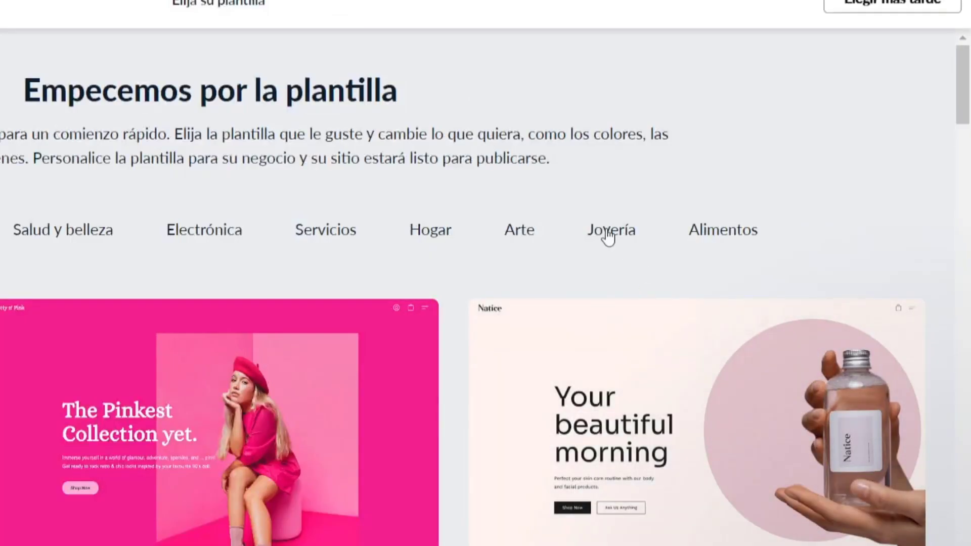
pyautogui.scroll(-10, 607, 238)
pyautogui.scroll(-15, 714, 419)
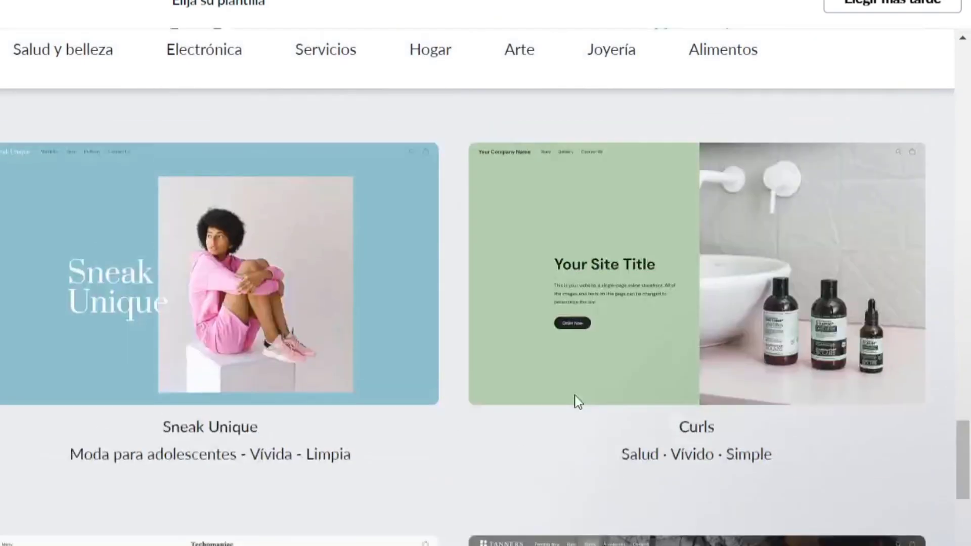
pyautogui.scroll(-5, 576, 400)
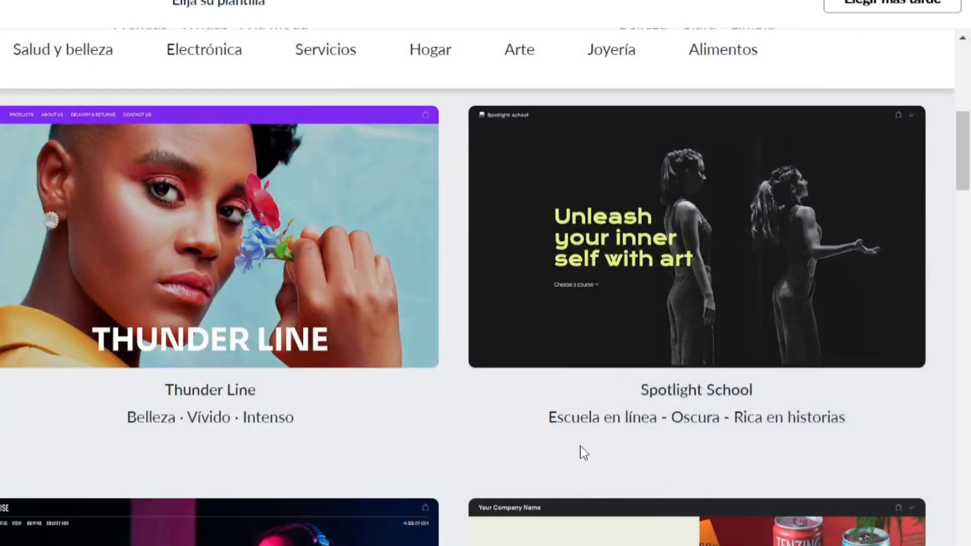
pyautogui.scroll(-5, 378, 302)
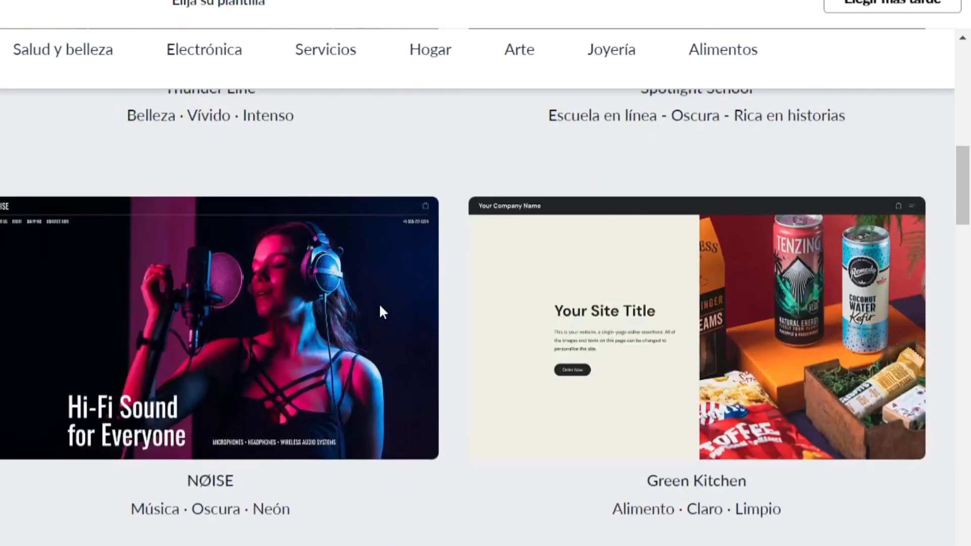
pyautogui.scroll(20, 379, 303)
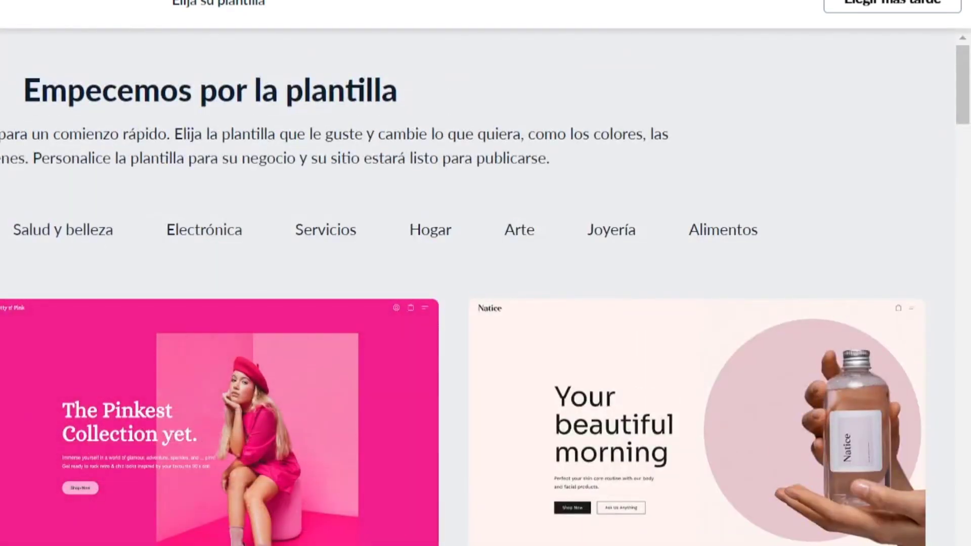
pyautogui.scroll(-5, 540, 423)
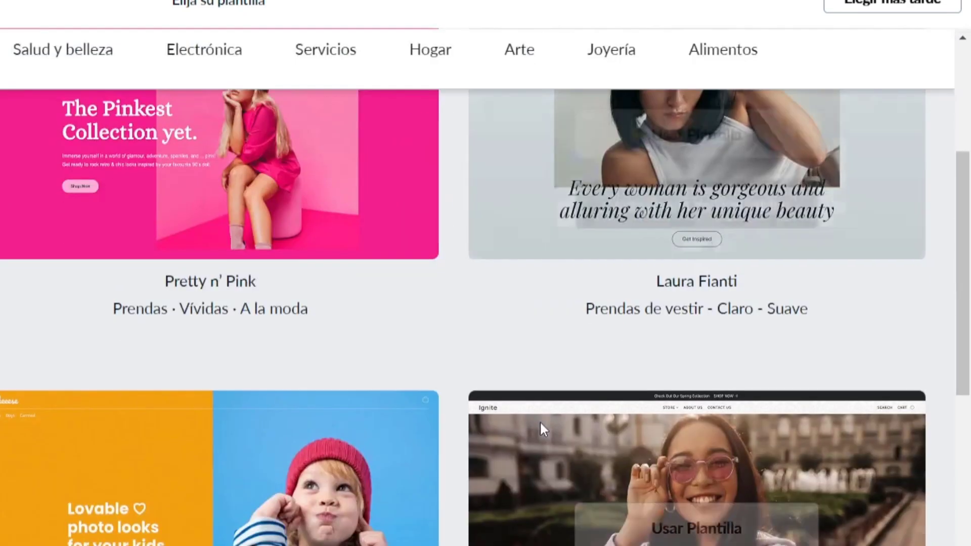
pyautogui.scroll(-5, 420, 450)
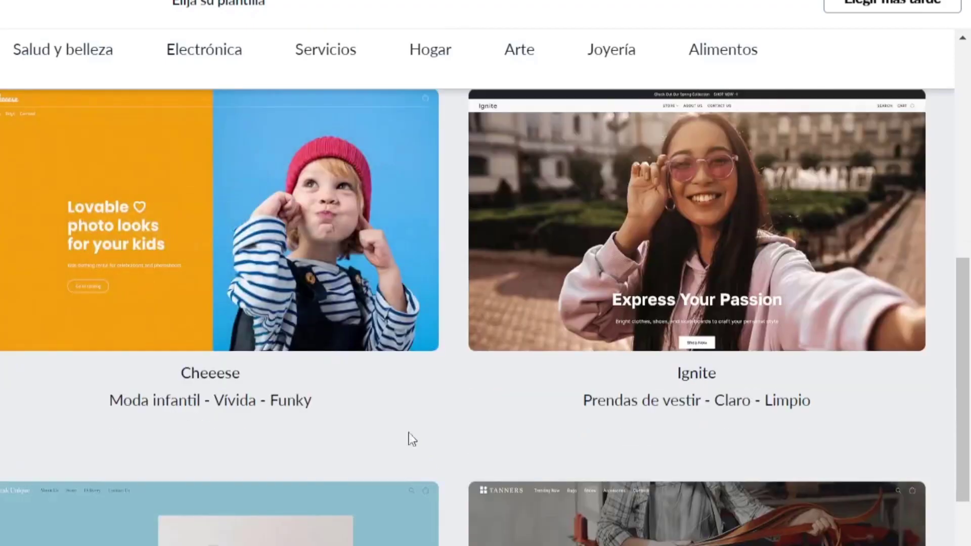
pyautogui.moveTo(200, 236)
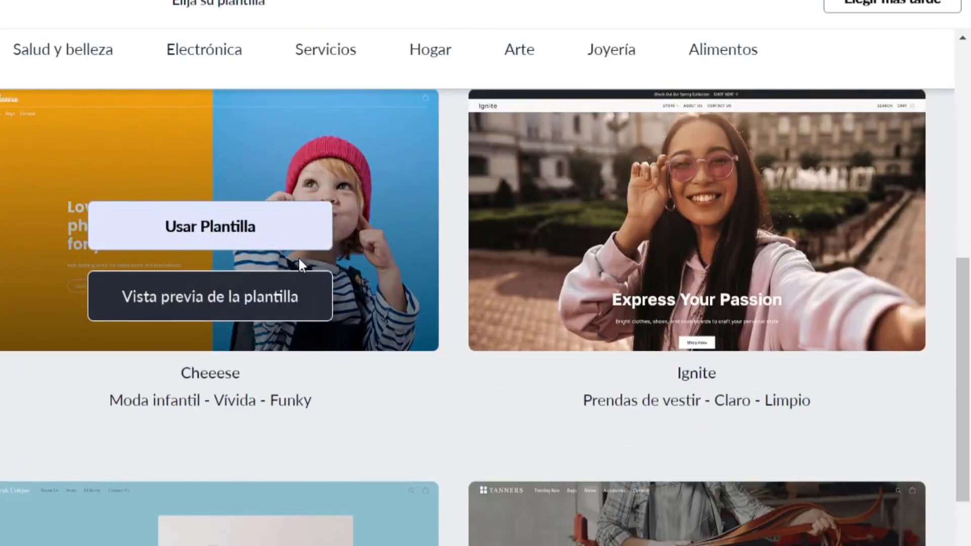
# Apply the Cheeese template and start choosing a new site logo image under Encabezado y menú
pyautogui.click(224, 222)
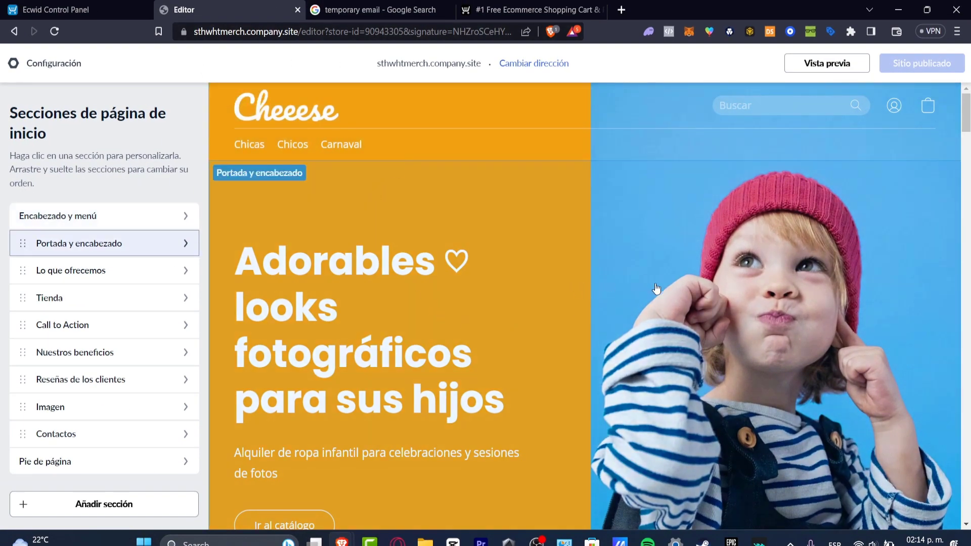
pyautogui.click(319, 149)
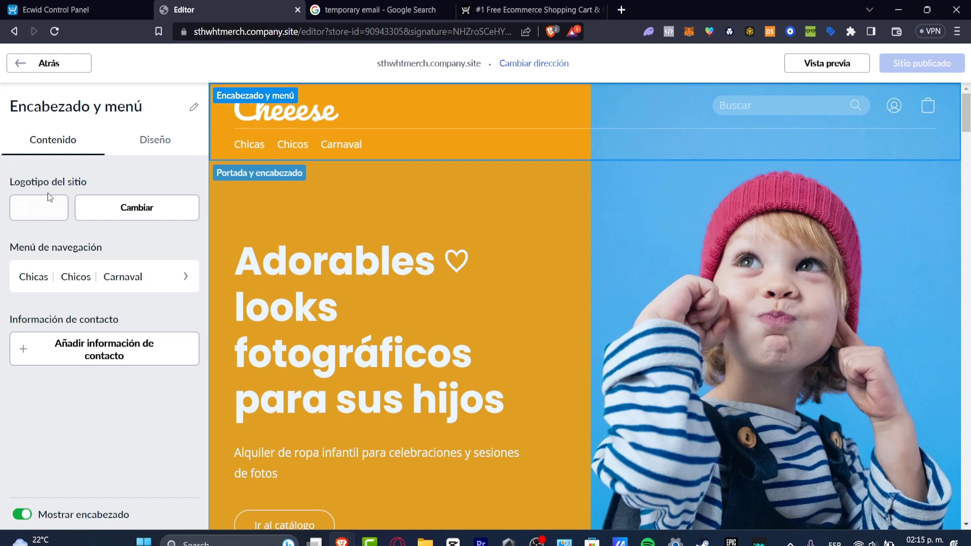
pyautogui.moveTo(40, 183); pyautogui.dragTo(89, 184)
pyautogui.click(62, 210)
pyautogui.click(83, 178)
pyautogui.click(126, 245)
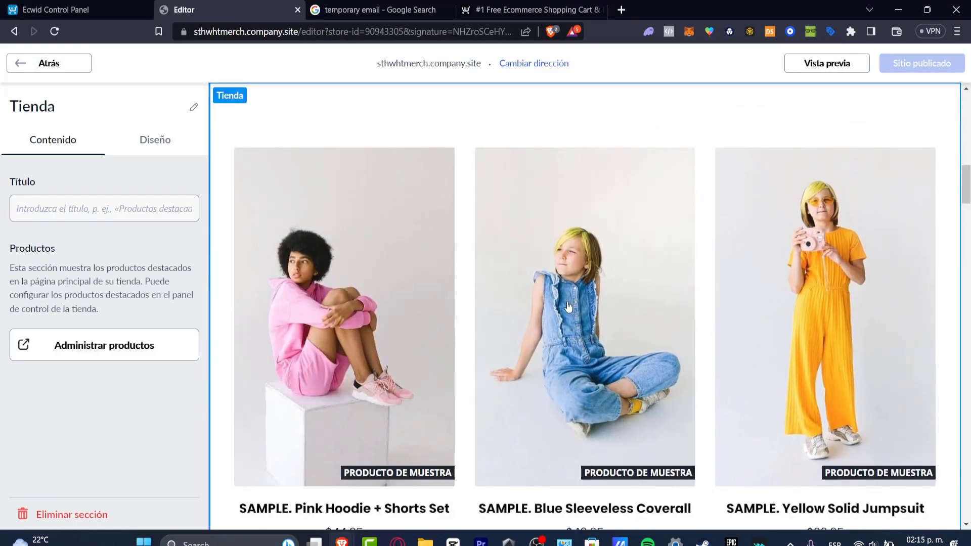
# Open Administrar productos from the Tienda section to see the front-page sample products
pyautogui.click(145, 346)
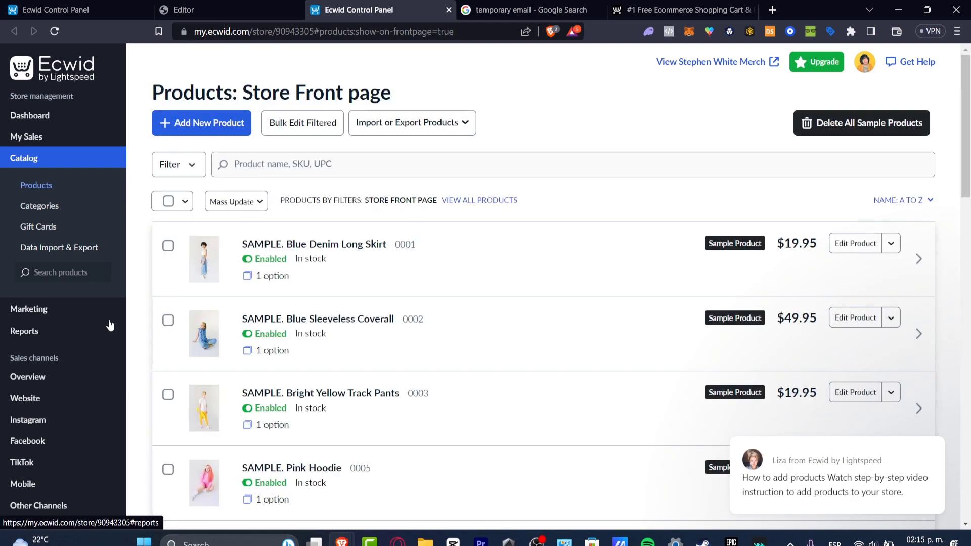
# Select all nine sample products, delete them, and confirm with Yes
pyautogui.scroll(-15, 282, 301)
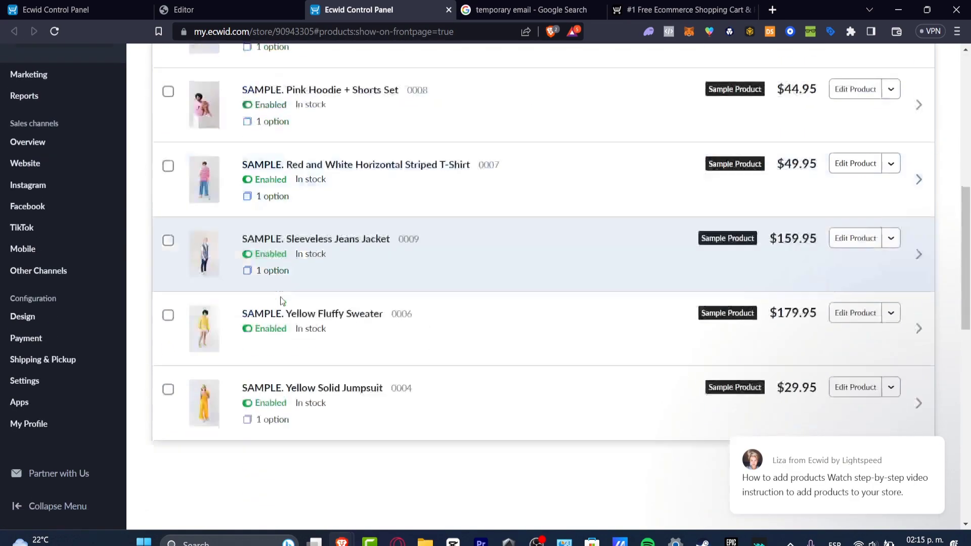
pyautogui.scroll(15, 282, 293)
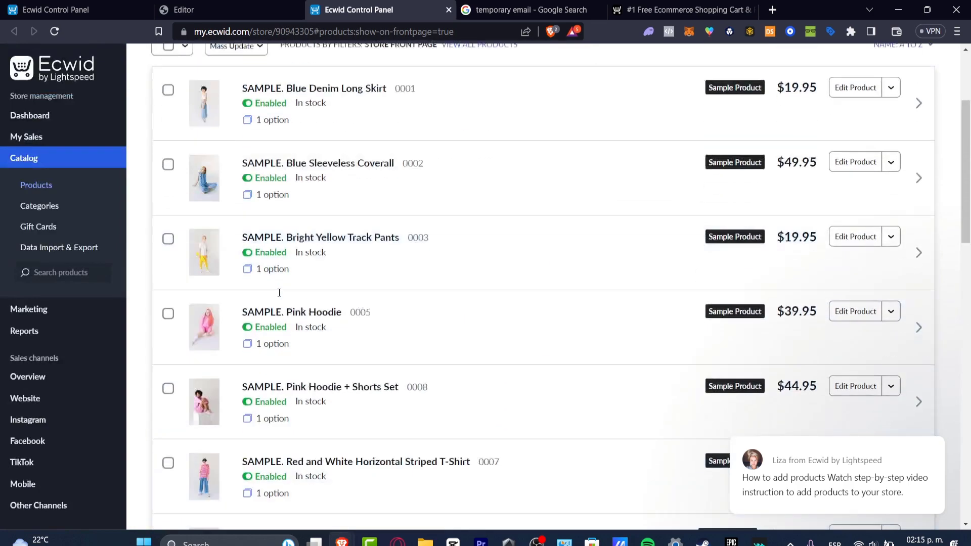
pyautogui.click(168, 201)
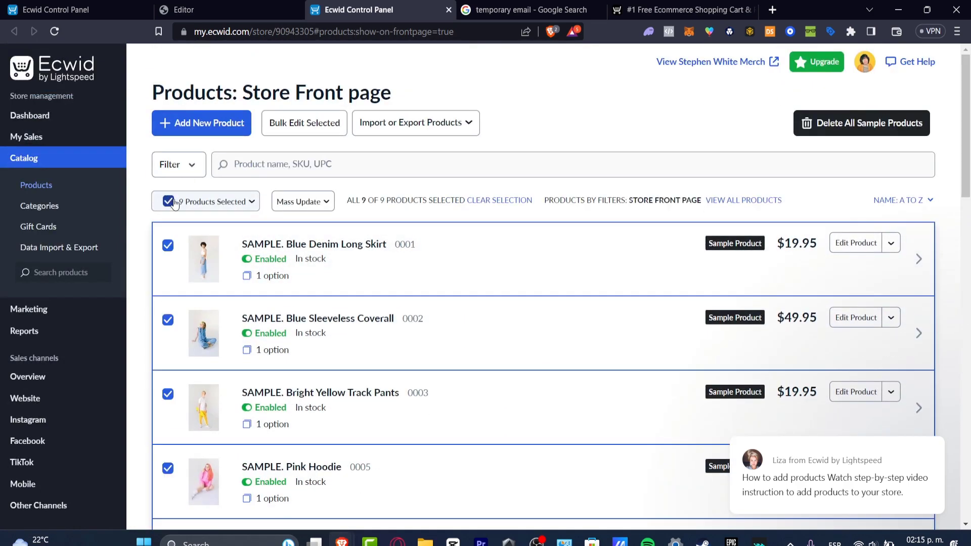
pyautogui.click(850, 123)
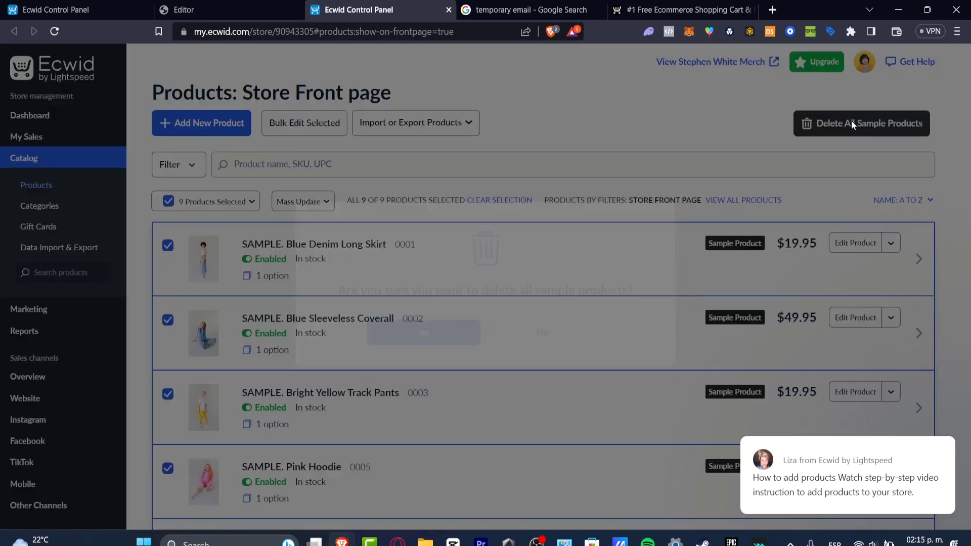
pyautogui.click(478, 338)
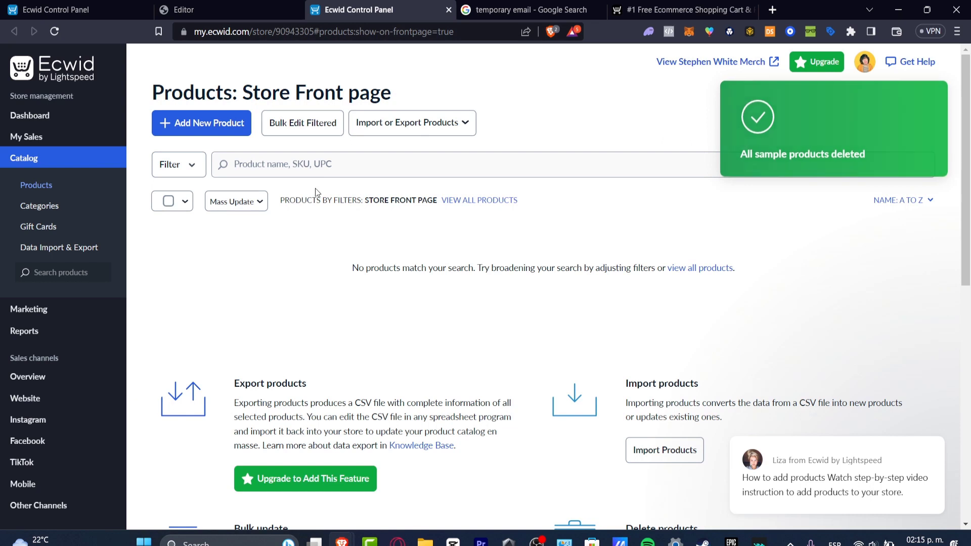
# Look over the Add New Product form, including its price and extra pricing options
pyautogui.click(205, 130)
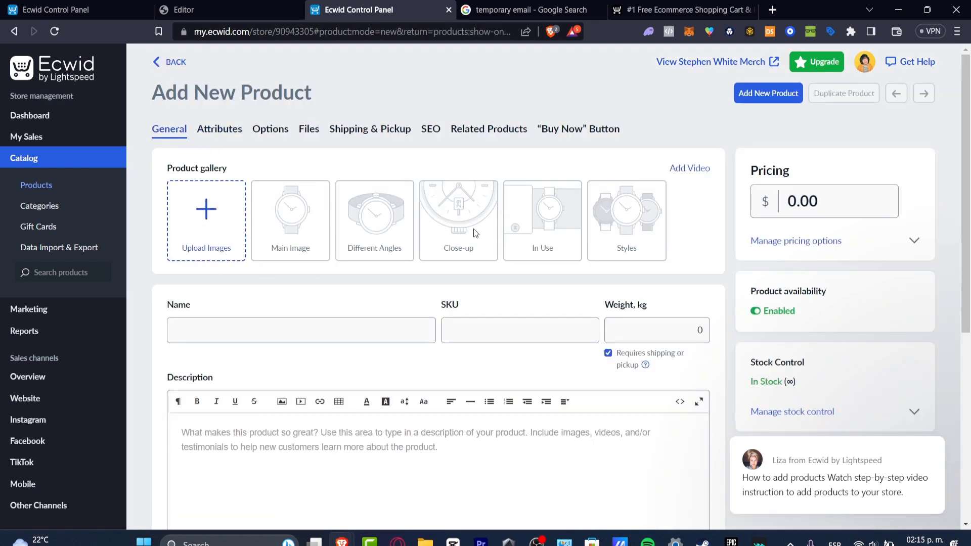
pyautogui.scroll(-5, 368, 381)
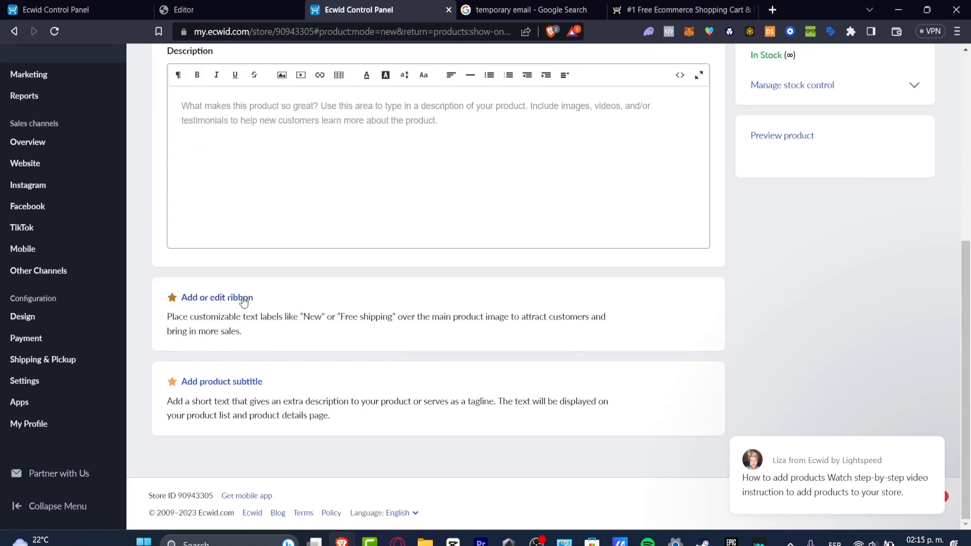
pyautogui.scroll(6, 358, 403)
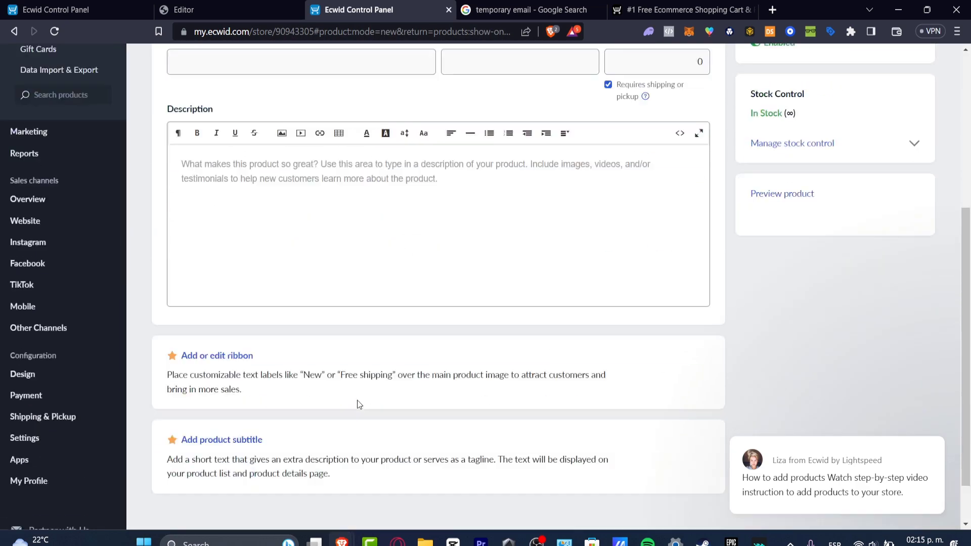
pyautogui.click(833, 187)
pyautogui.click(833, 241)
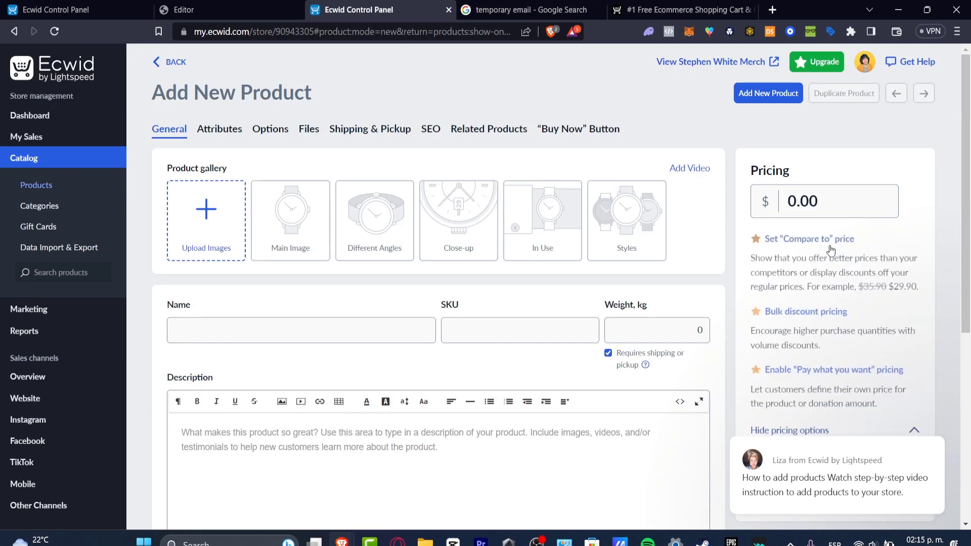
pyautogui.scroll(-4, 918, 245)
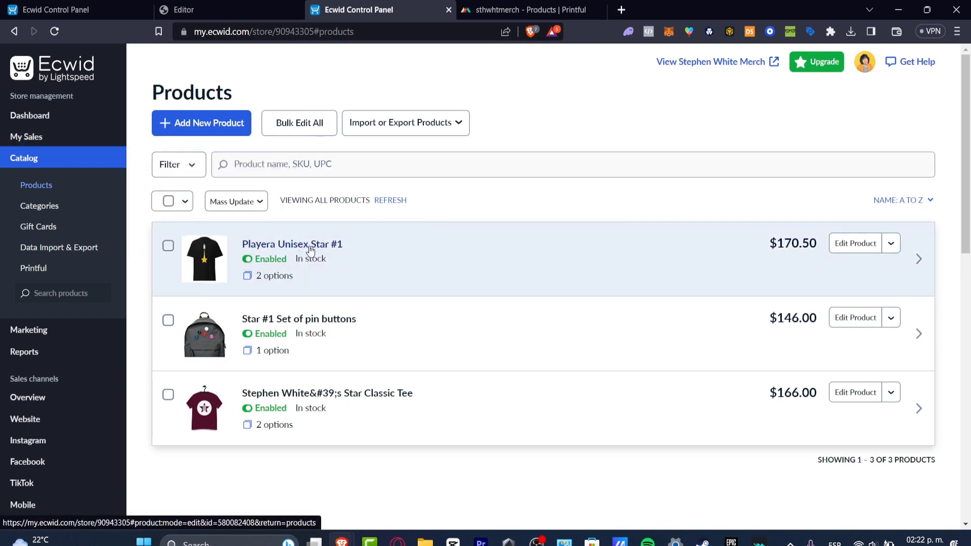
# Check Playera Unisex Star #1's "Buy Now" embed options, then go to shipping and pickup settings
pyautogui.click(919, 267)
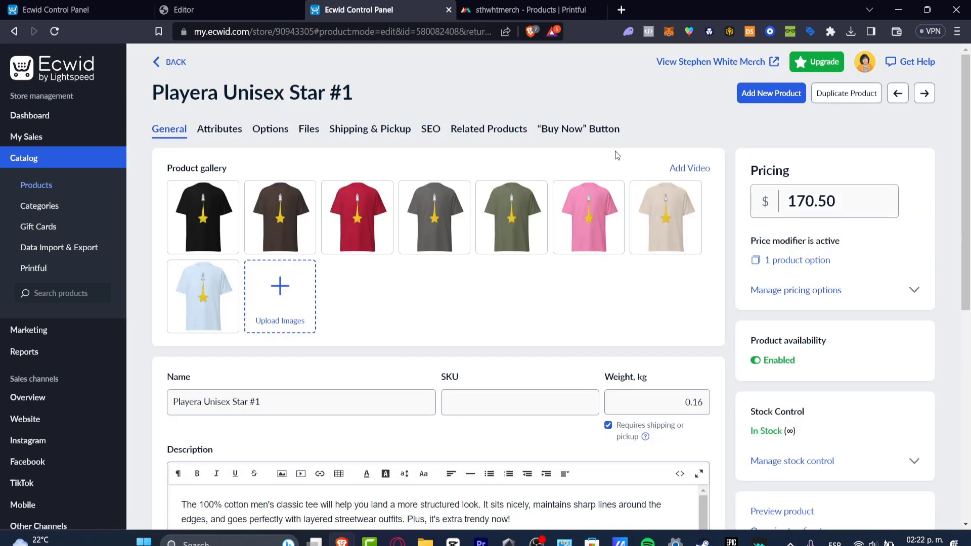
pyautogui.click(579, 129)
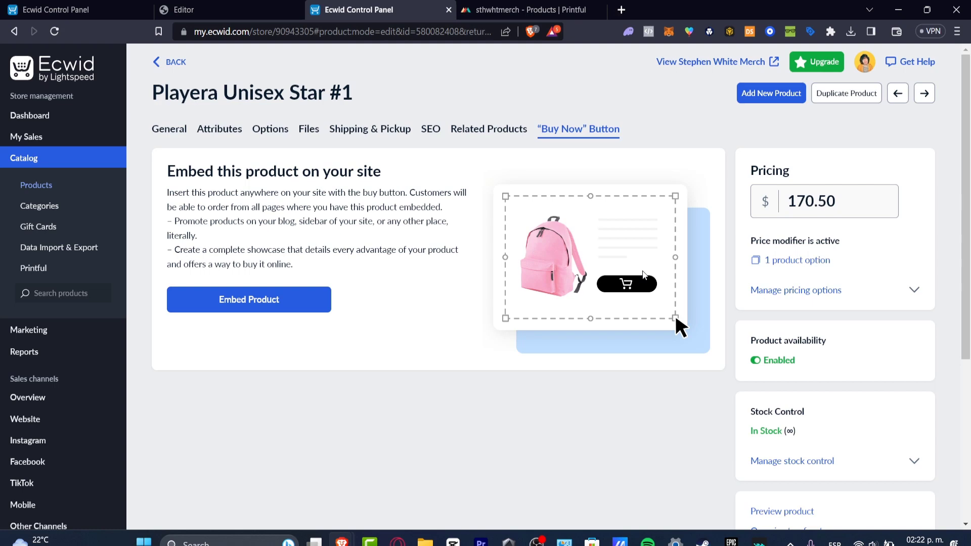
pyautogui.scroll(-4, 39, 286)
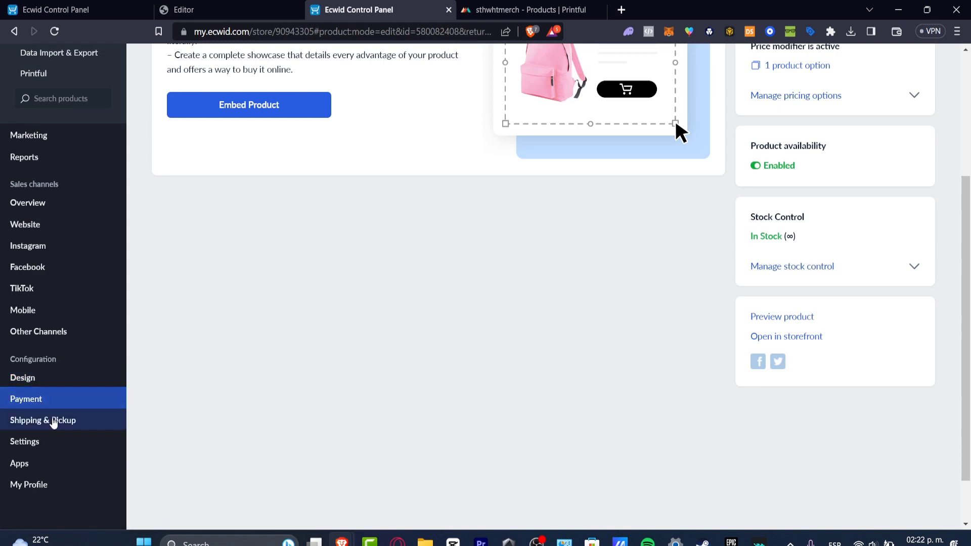
pyautogui.click(55, 420)
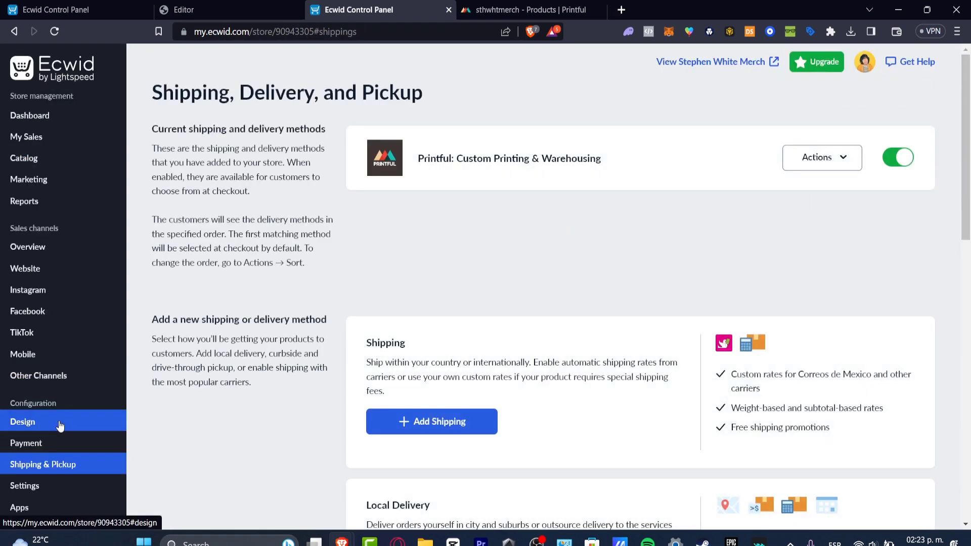
# Begin adding a shipping method, then return to the shipping overview with Printful enabled
pyautogui.scroll(-4, 608, 269)
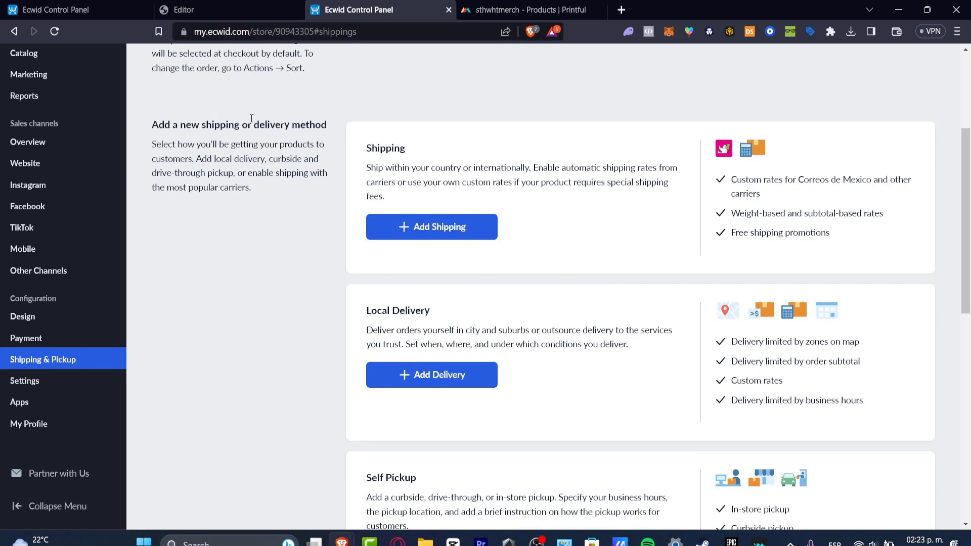
pyautogui.moveTo(202, 124); pyautogui.dragTo(339, 128)
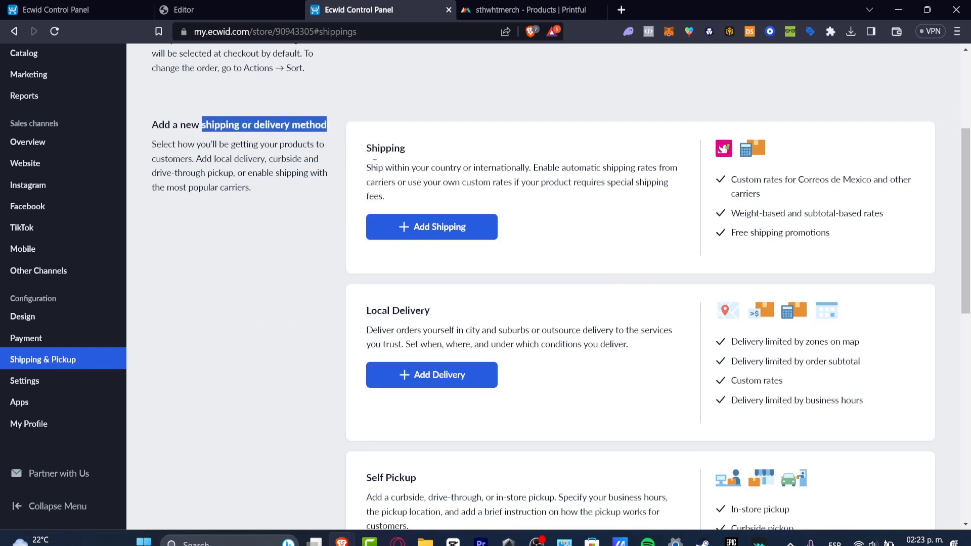
pyautogui.click(428, 227)
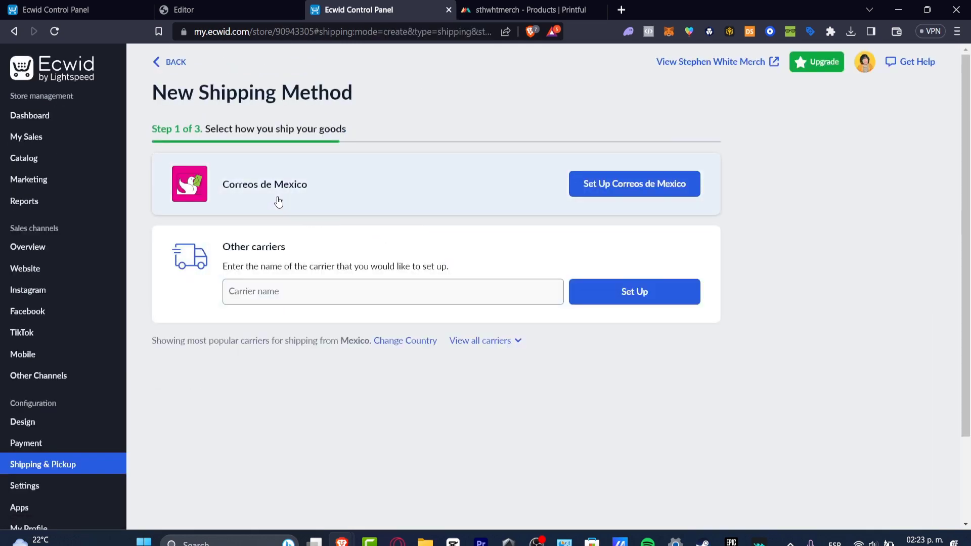
pyautogui.click(165, 64)
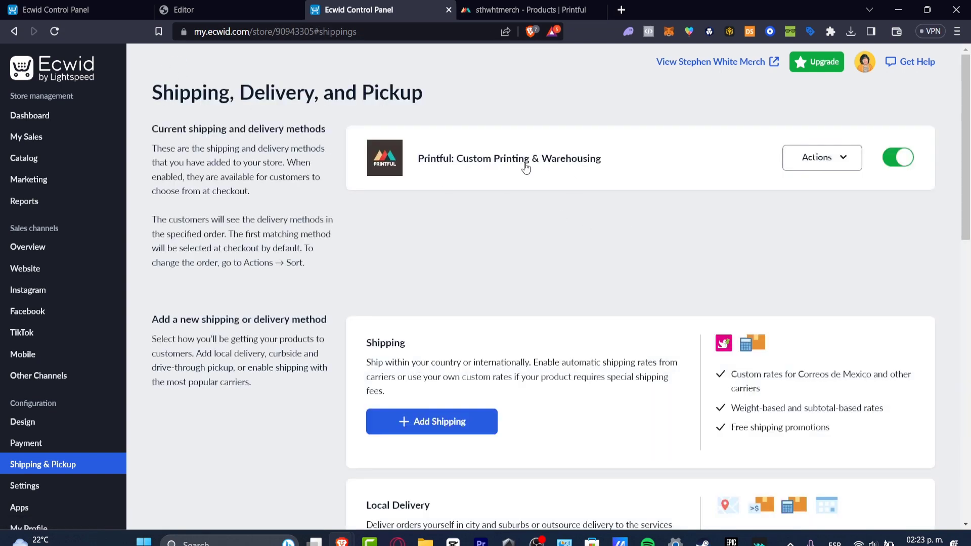
# Review the Local Delivery and Self Pickup options, then go to Payment settings
pyautogui.moveTo(430, 161)
pyautogui.scroll(-4, 370, 284)
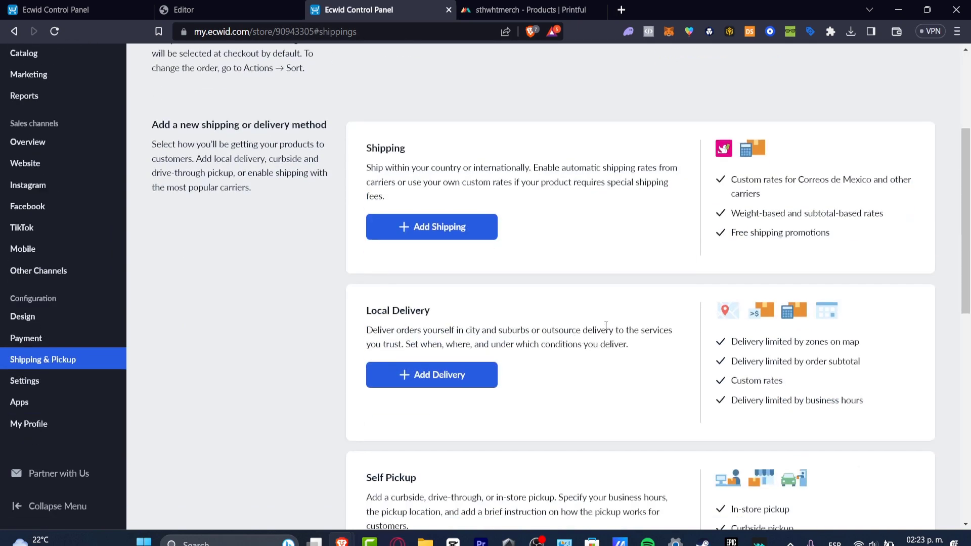
pyautogui.moveTo(376, 312); pyautogui.dragTo(444, 308)
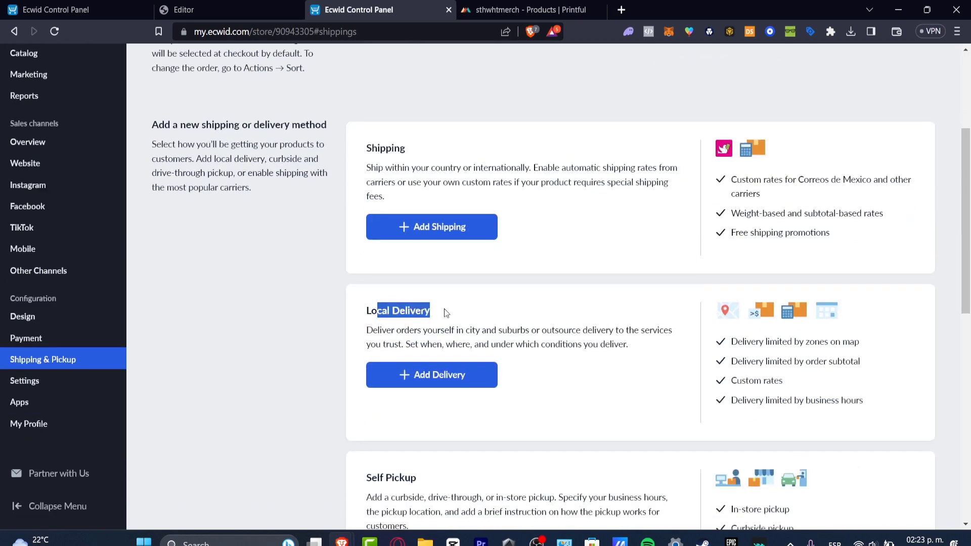
pyautogui.scroll(-4, 603, 293)
pyautogui.moveTo(379, 283); pyautogui.dragTo(428, 304)
pyautogui.scroll(-4, 575, 273)
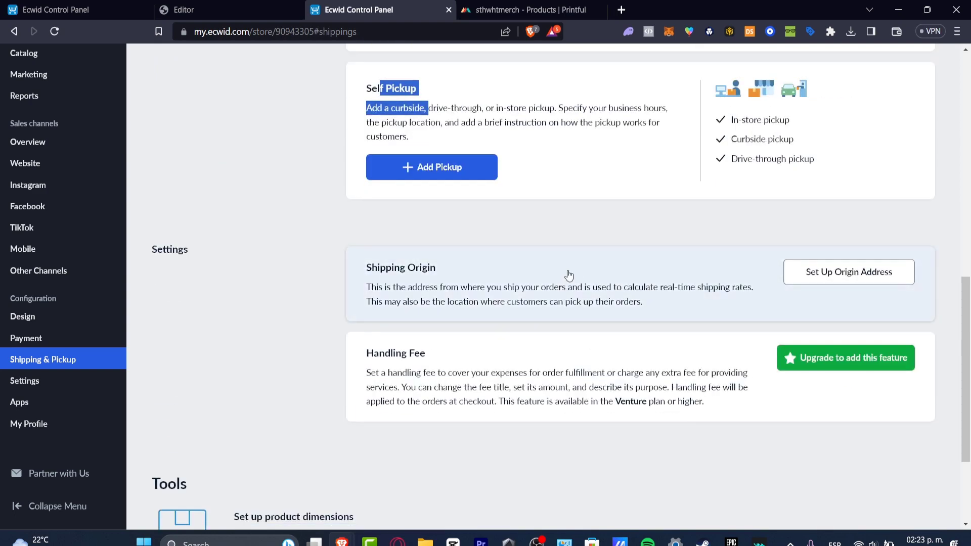
pyautogui.click(48, 346)
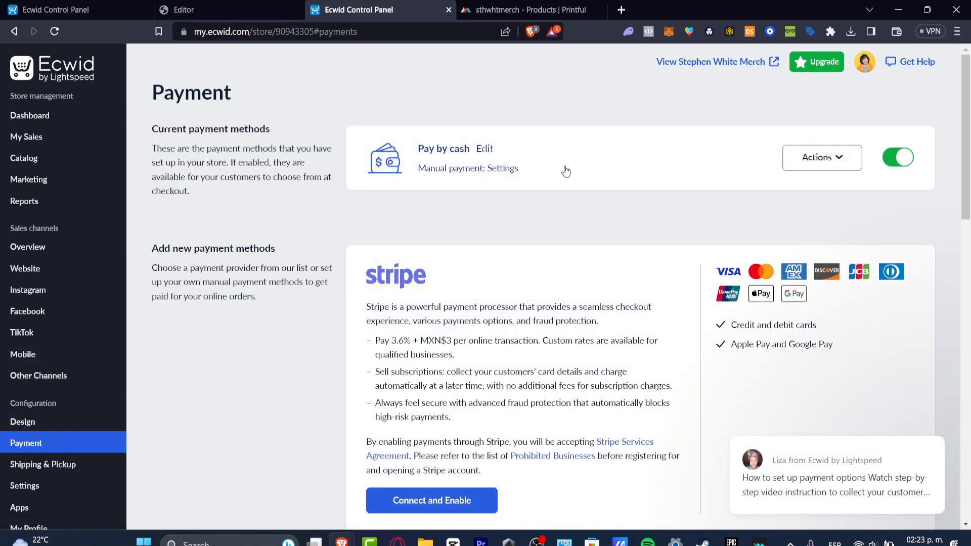
# Review the Stripe, PayPal and manual payment methods, noting Stripe's per-transaction fee
pyautogui.scroll(-5, 564, 172)
pyautogui.scroll(-10, 544, 229)
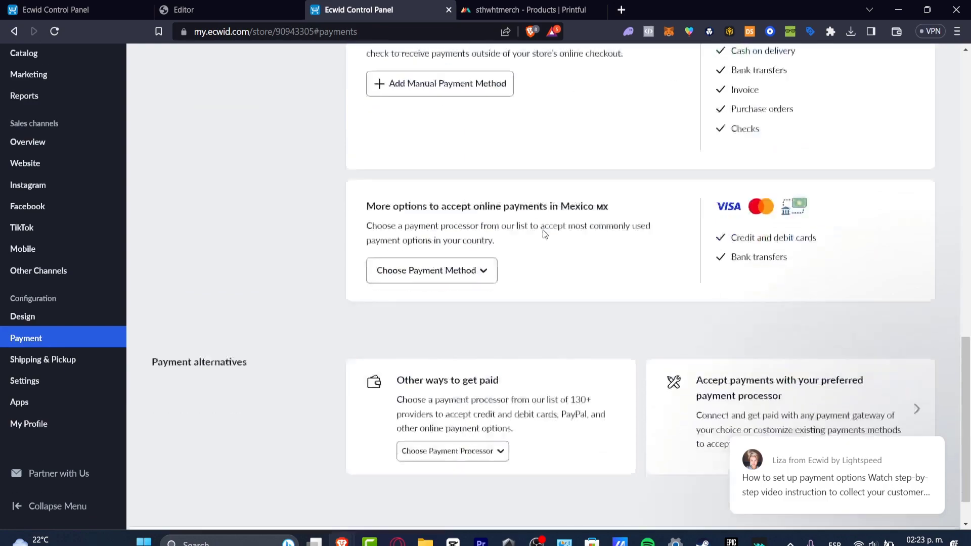
pyautogui.scroll(15, 542, 230)
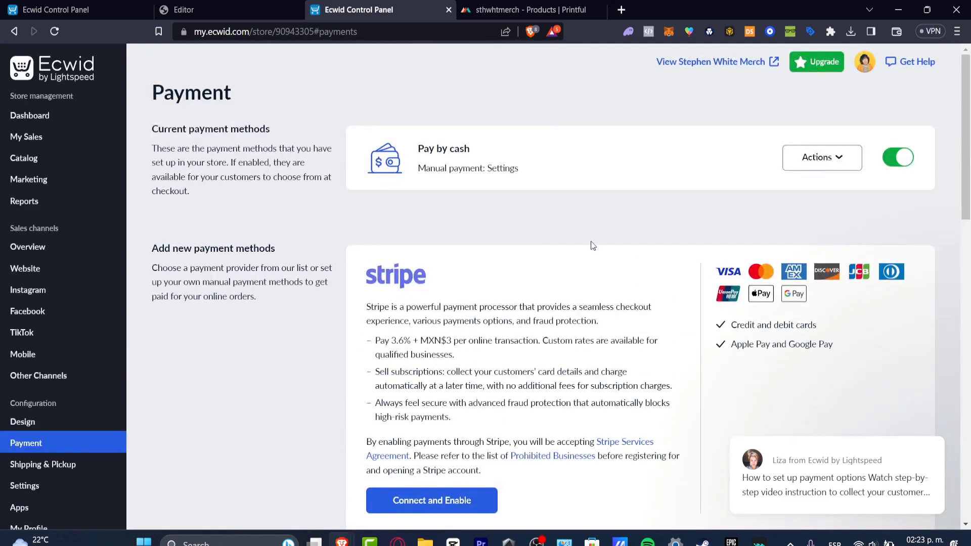
pyautogui.scroll(-4, 590, 243)
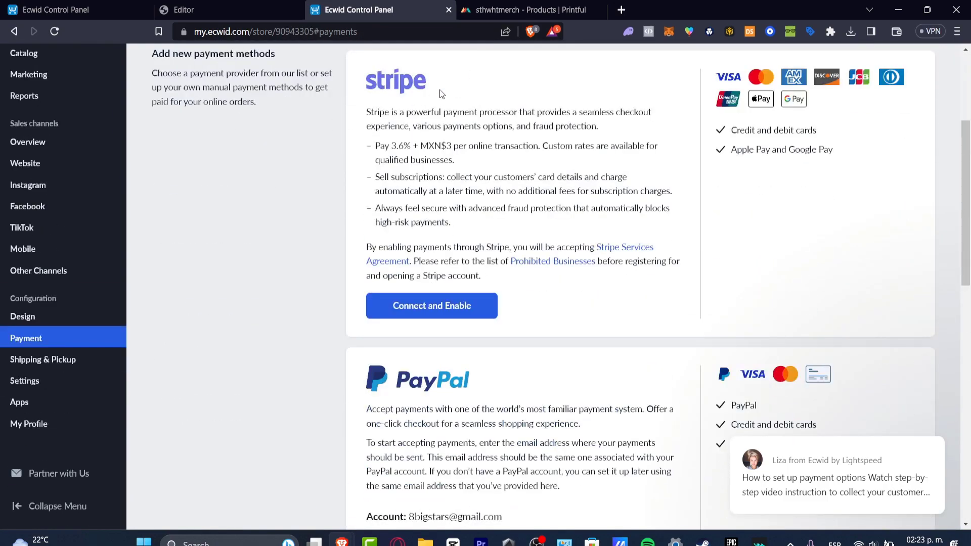
pyautogui.moveTo(382, 145); pyautogui.dragTo(452, 157)
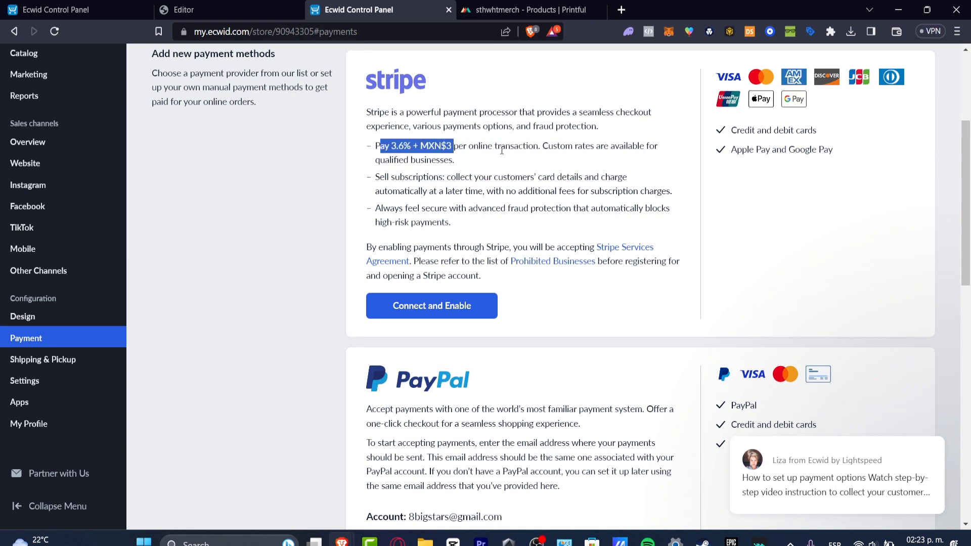
pyautogui.scroll(-8, 633, 253)
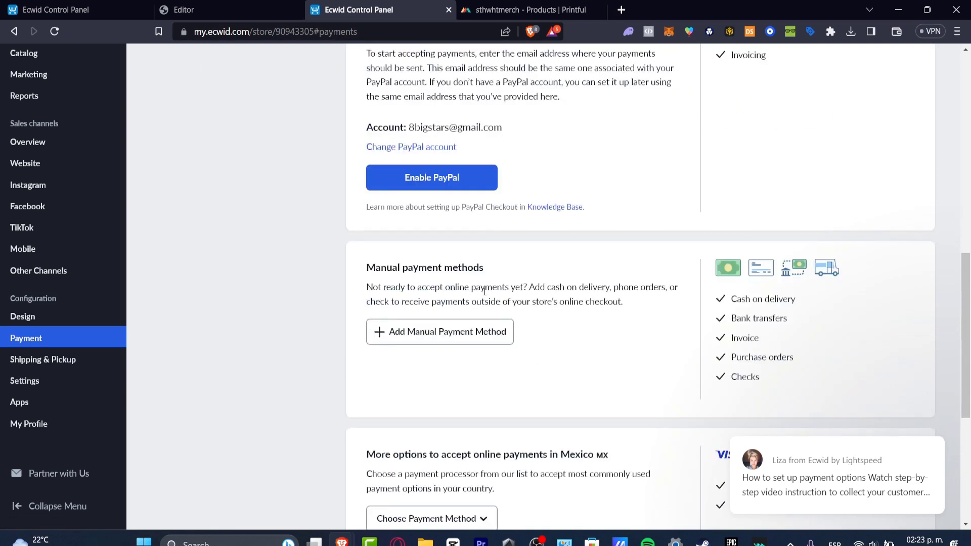
pyautogui.scroll(-6, 486, 298)
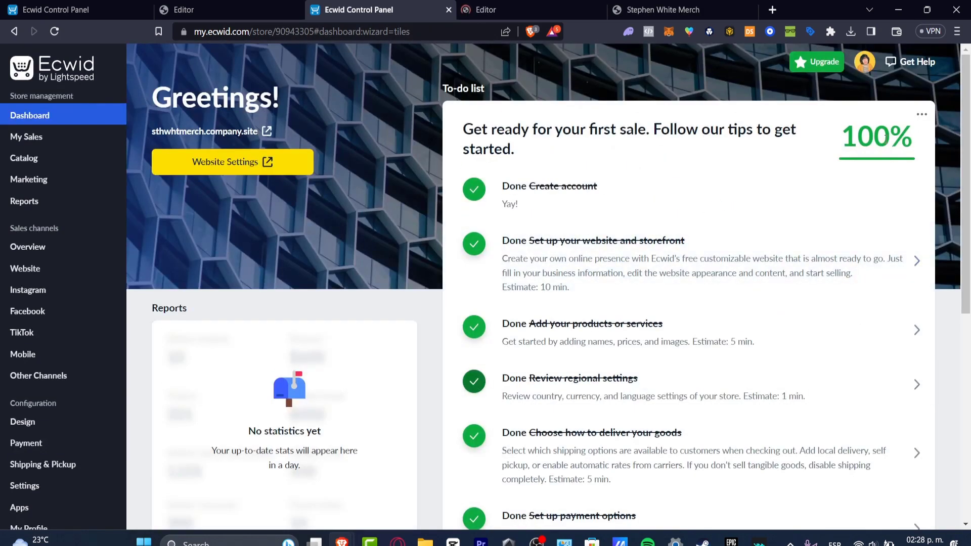
# Confirm the setup checklist shows 100% complete and switch to the live storefront
pyautogui.doubleClick(916, 143)
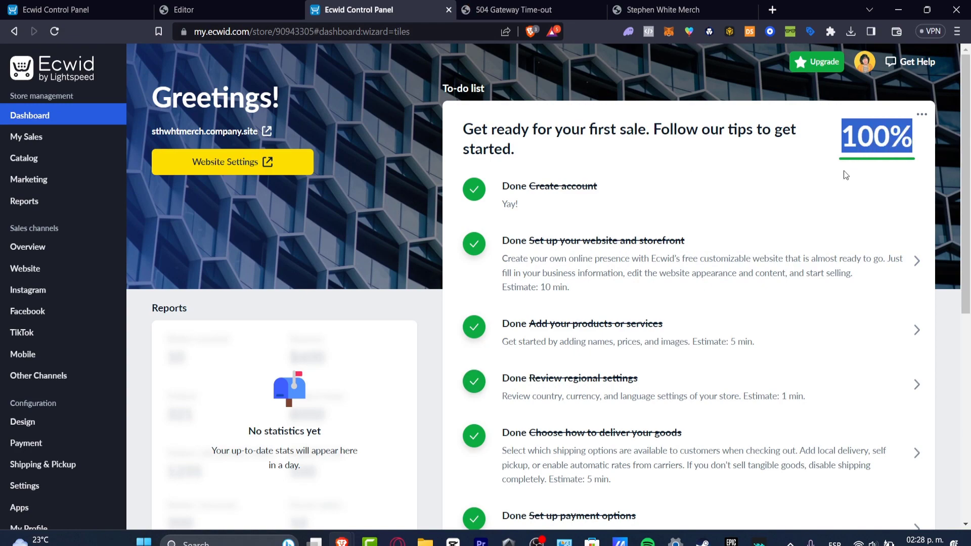
pyautogui.scroll(-5, 844, 171)
pyautogui.click(713, 10)
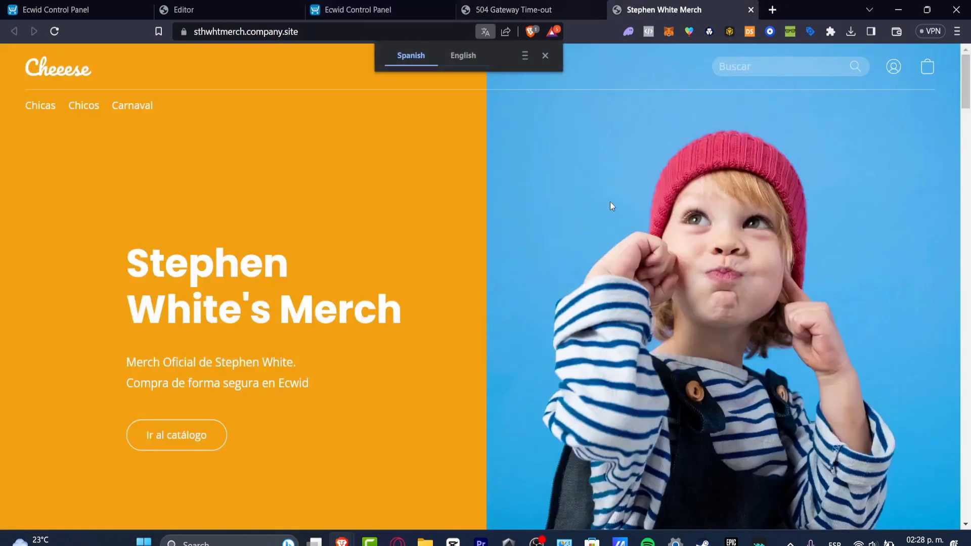
# Close the Translate popup on the sthwhtmerch.company.site storefront and reload the page
pyautogui.scroll(-4, 572, 232)
pyautogui.scroll(4, 572, 232)
pyautogui.click(545, 55)
pyautogui.click(55, 31)
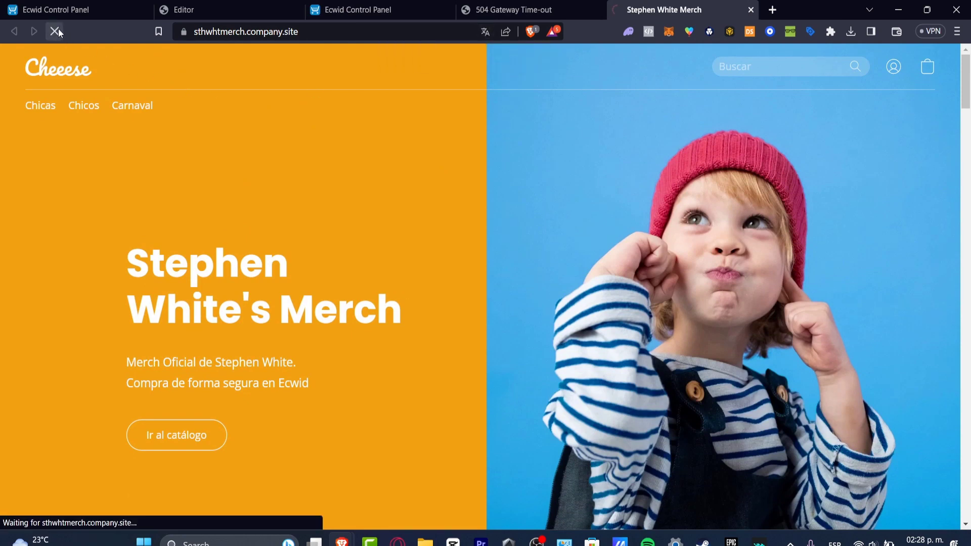